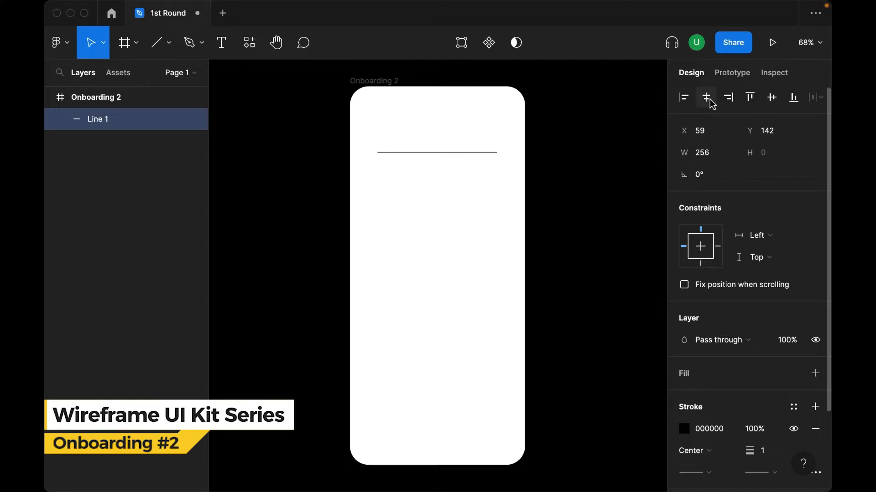
# Give the line a Gray 3 stroke with thickness 16 and round end caps
pyautogui.scroll(-3, 804, 369)
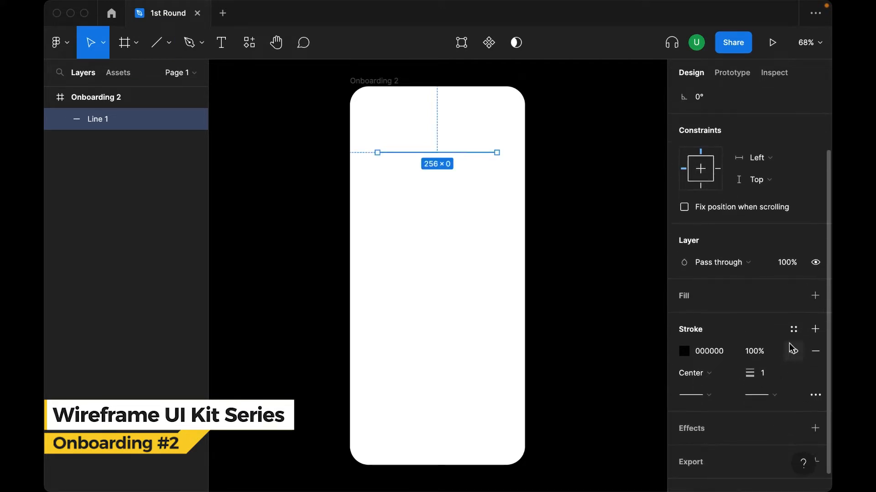
pyautogui.click(792, 336)
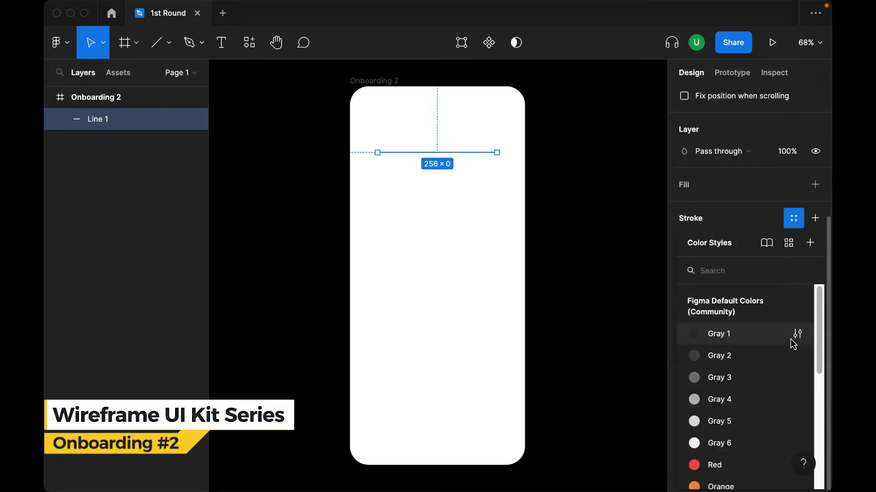
pyautogui.click(753, 379)
pyautogui.click(775, 267)
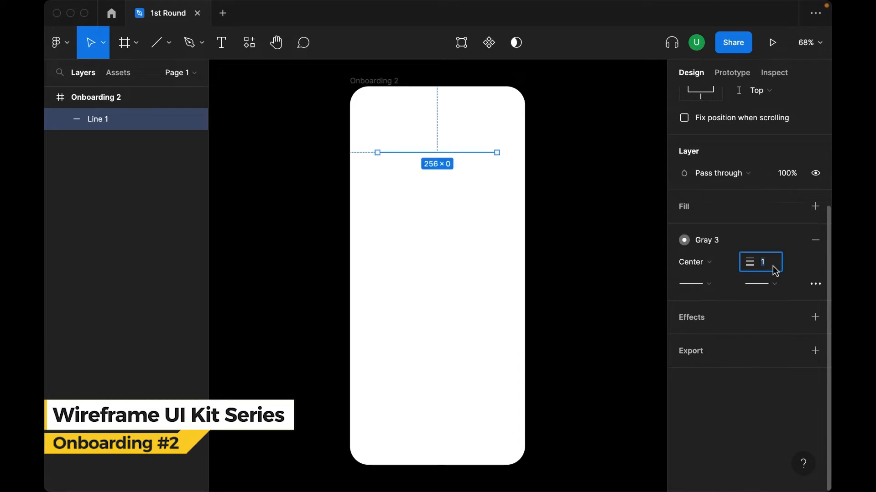
pyautogui.write('16')
pyautogui.press('Return')
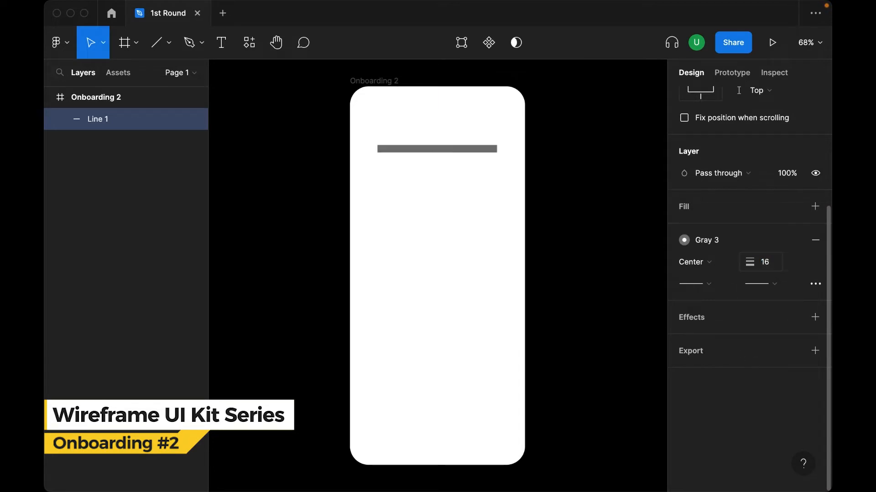
pyautogui.click(706, 289)
pyautogui.click(725, 393)
pyautogui.click(607, 246)
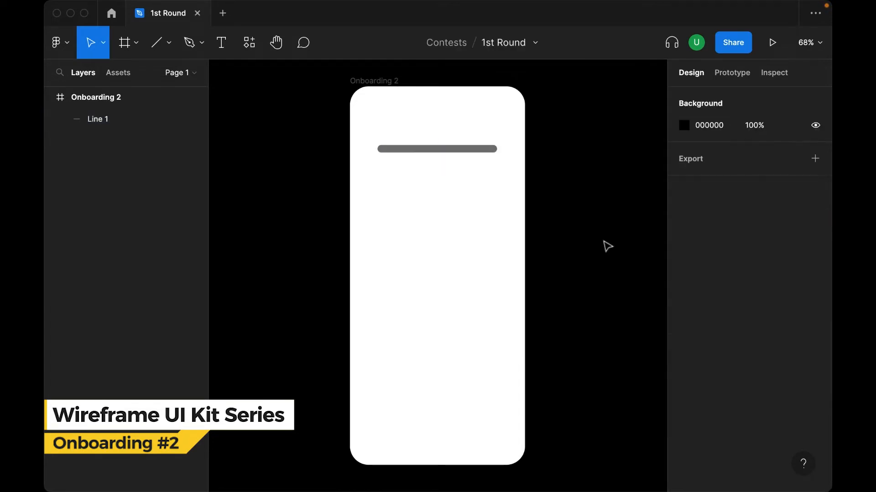
# Duplicate the line 40 px below the original and shorten the copy symmetrically to about 140 px wide
pyautogui.moveTo(450, 152); pyautogui.dragTo(451, 173)
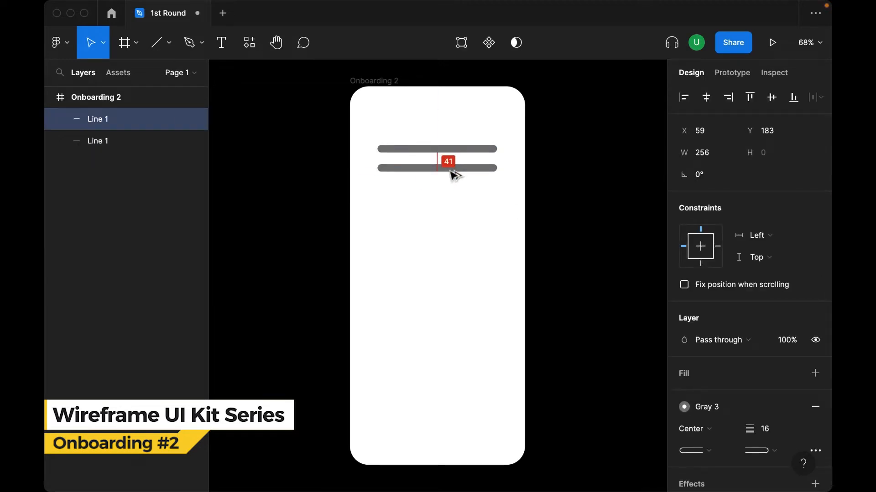
pyautogui.press('Up')
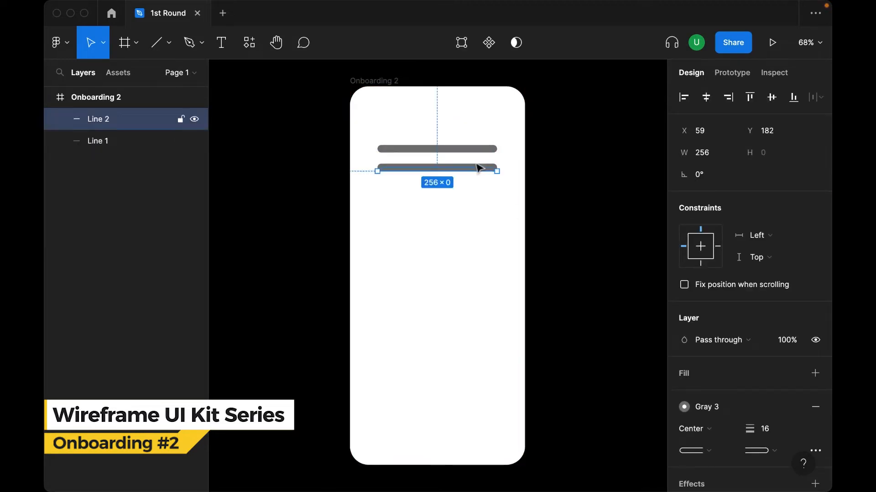
pyautogui.moveTo(497, 171); pyautogui.dragTo(472, 171)
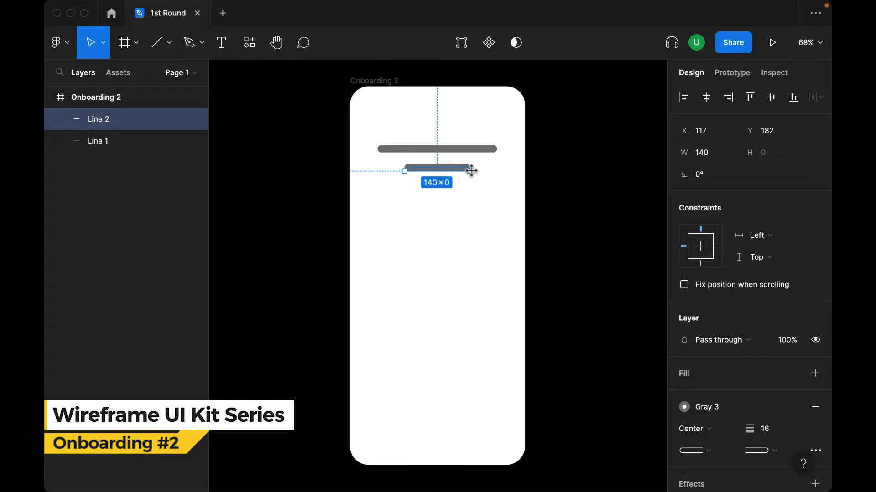
# Recolor the short line's stroke to Gray 5 and the long line's stroke to Gray 4
pyautogui.click(720, 407)
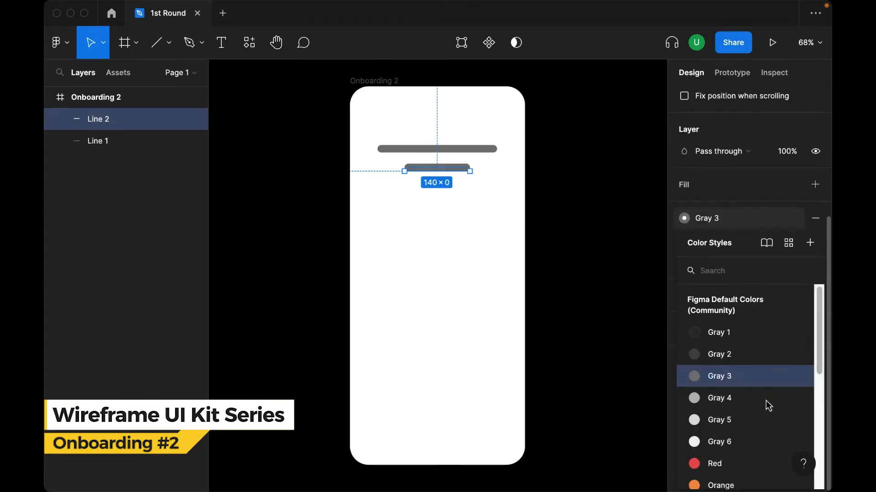
pyautogui.click(748, 419)
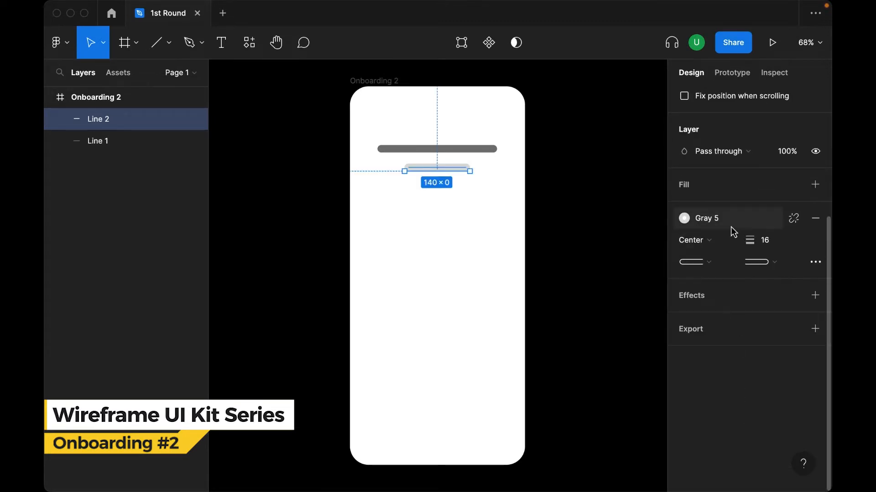
pyautogui.click(475, 149)
pyautogui.click(721, 222)
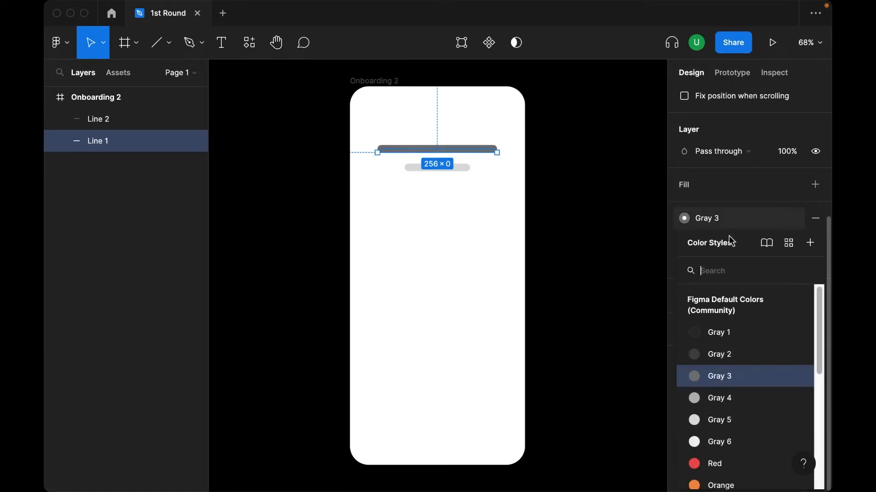
pyautogui.click(775, 401)
pyautogui.click(608, 249)
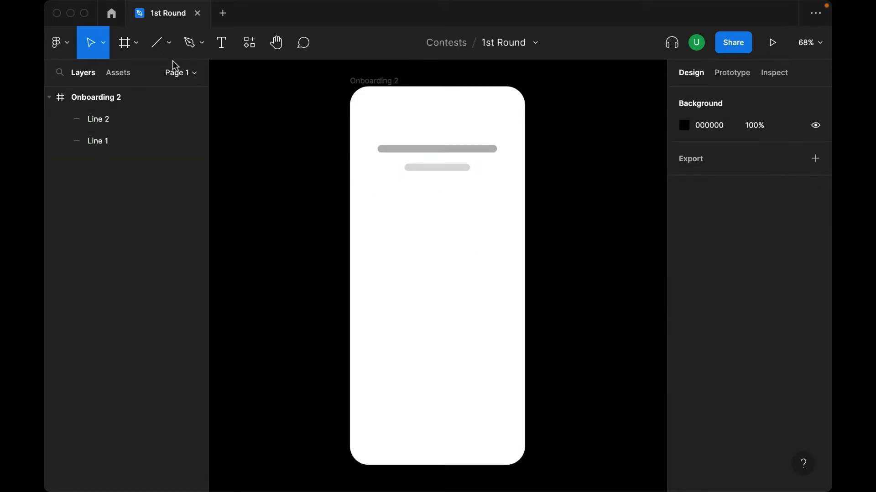
# Draw a small rectangle below the two lines near the frame's left edge and size it 48 by 8
pyautogui.click(169, 44)
pyautogui.click(167, 76)
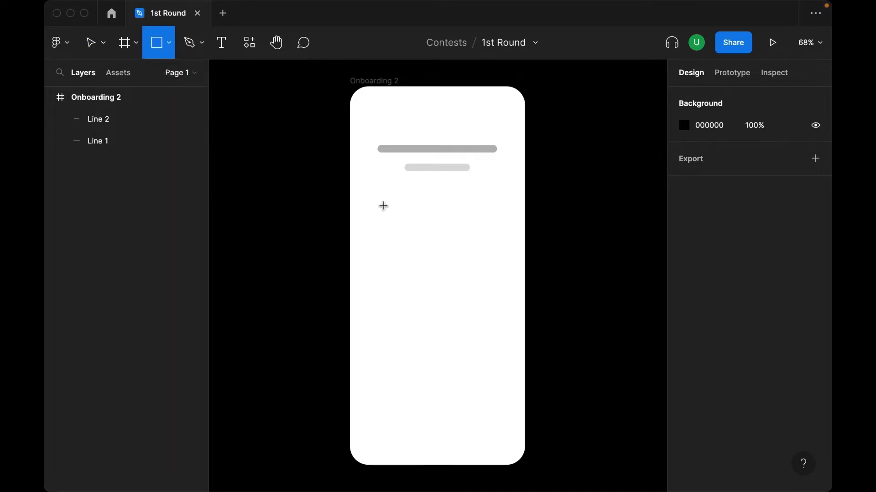
pyautogui.moveTo(370, 202); pyautogui.dragTo(406, 210)
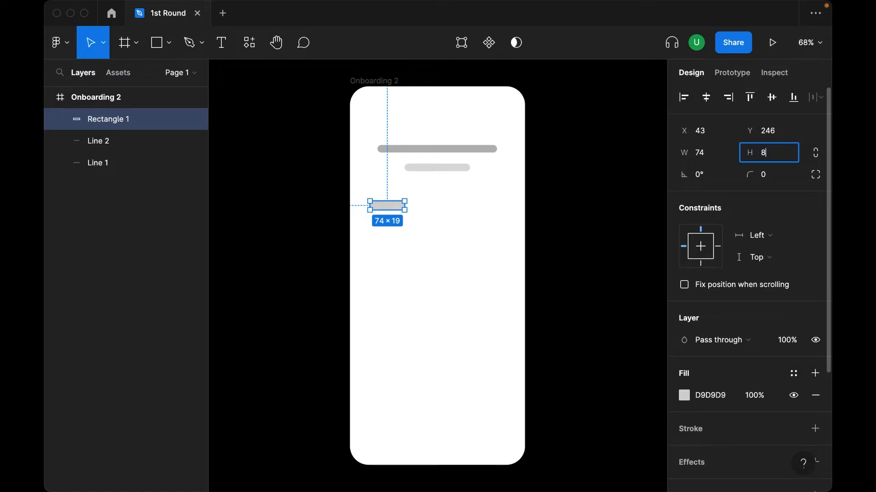
pyautogui.write('8')
pyautogui.press('Return')
pyautogui.click(710, 158)
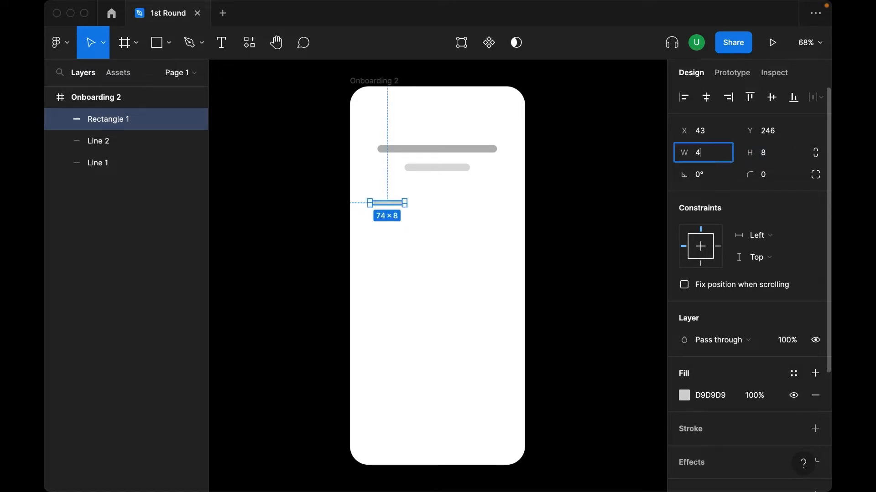
pyautogui.press('Return')
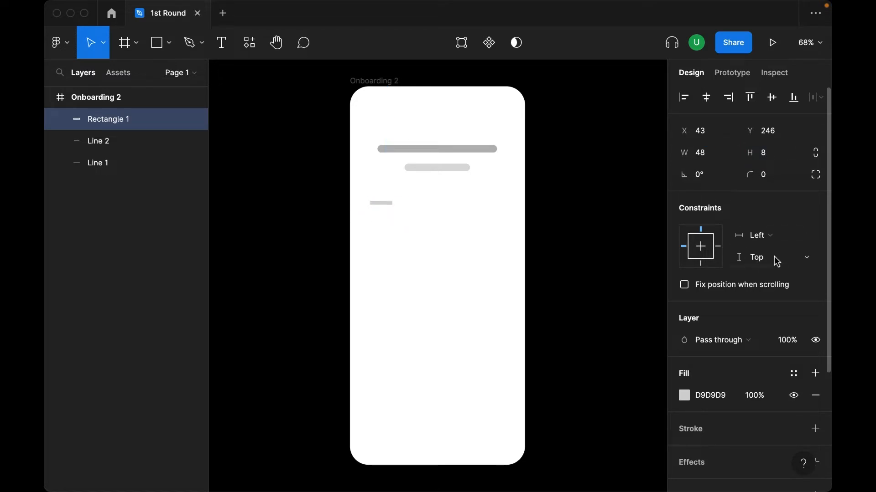
# Round the small rectangle's corners with radius 100 and fill it with the Gray 4 color style
pyautogui.click(794, 177)
pyautogui.write('100')
pyautogui.press('Return')
pyautogui.scroll(-2, 773, 310)
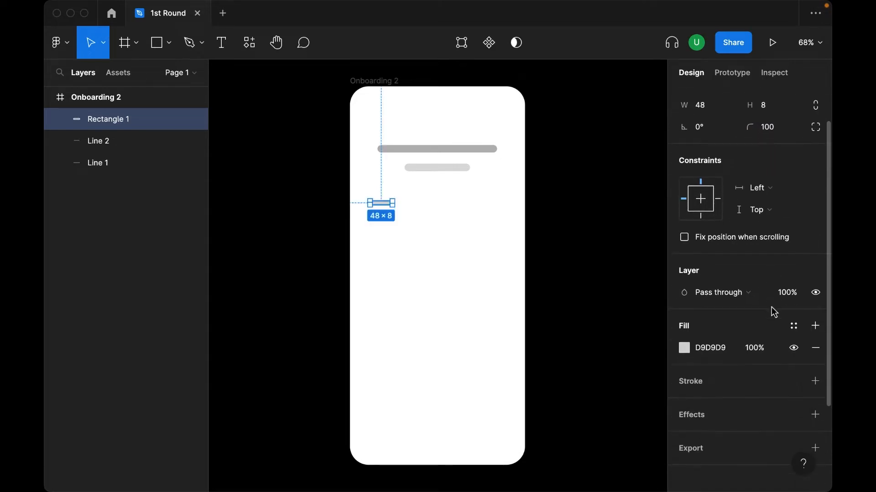
pyautogui.click(793, 328)
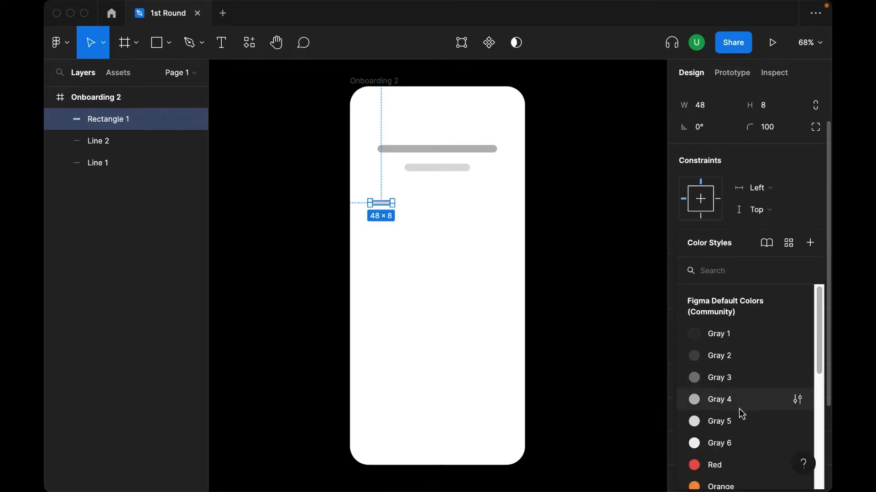
pyautogui.click(736, 402)
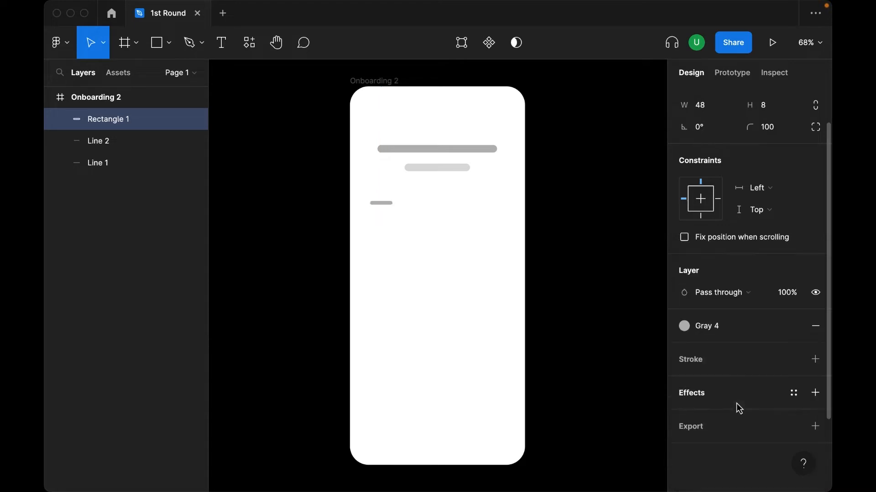
# Add an outside stroke in Gray 6 with thickness 12 to the rounded rectangle, forming a pill
pyautogui.click(815, 361)
pyautogui.click(712, 408)
pyautogui.click(718, 418)
pyautogui.click(792, 361)
pyautogui.click(743, 442)
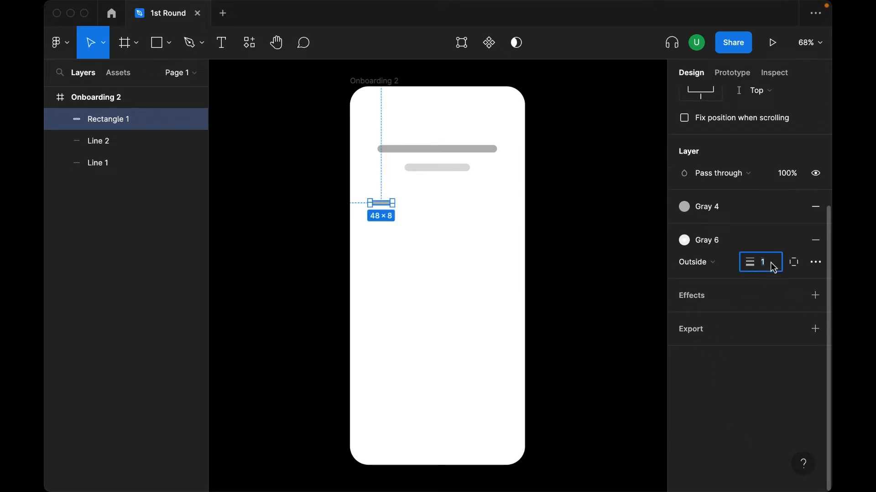
pyautogui.write('6')
pyautogui.press('Return')
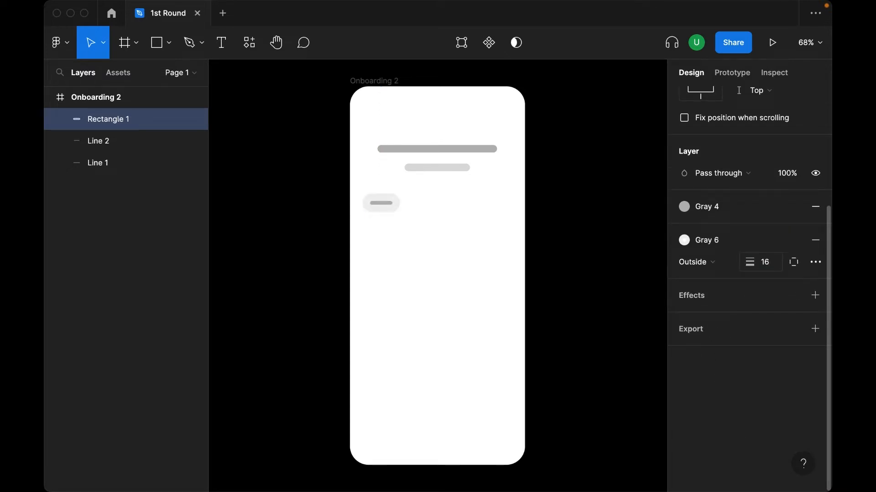
pyautogui.write('12')
pyautogui.press('Return')
pyautogui.click(604, 264)
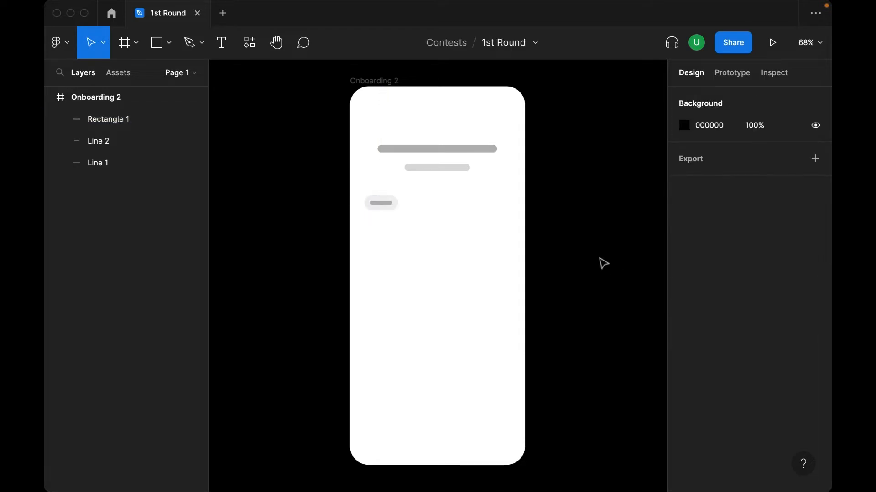
# Duplicate the pill to its right in the same row, widen the copy to about 85 px and nudge it to X 131
pyautogui.moveTo(388, 204); pyautogui.dragTo(455, 203)
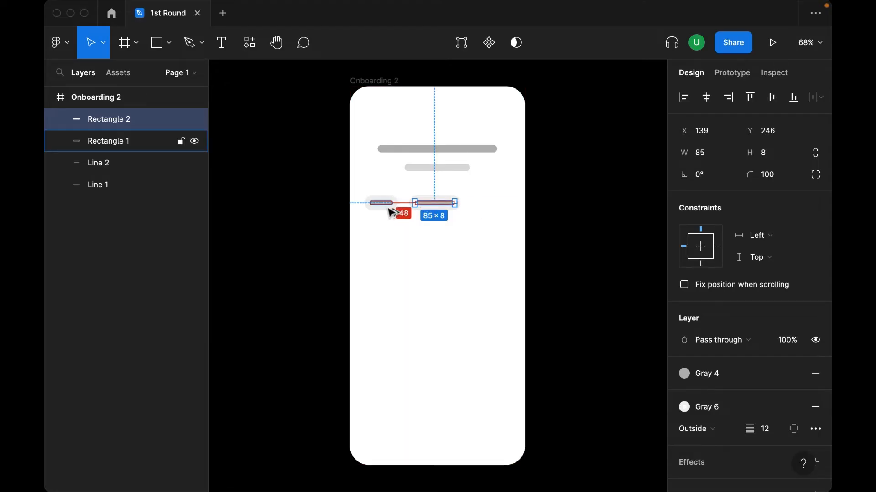
pyautogui.press('Left')
pyautogui.press('Left')
pyautogui.press('Left')
pyautogui.press('Left')
pyautogui.press('Left')
pyautogui.press('Left')
pyautogui.press('Left')
pyautogui.press('Left')
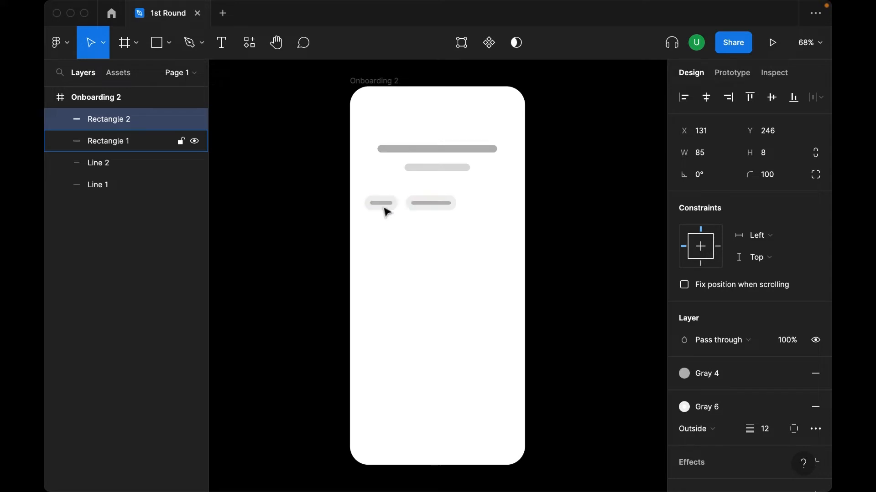
# Copy the first pill to the right of the wide one and narrow the copy
pyautogui.click(432, 289)
pyautogui.moveTo(385, 204); pyautogui.dragTo(481, 205)
pyautogui.click(486, 267)
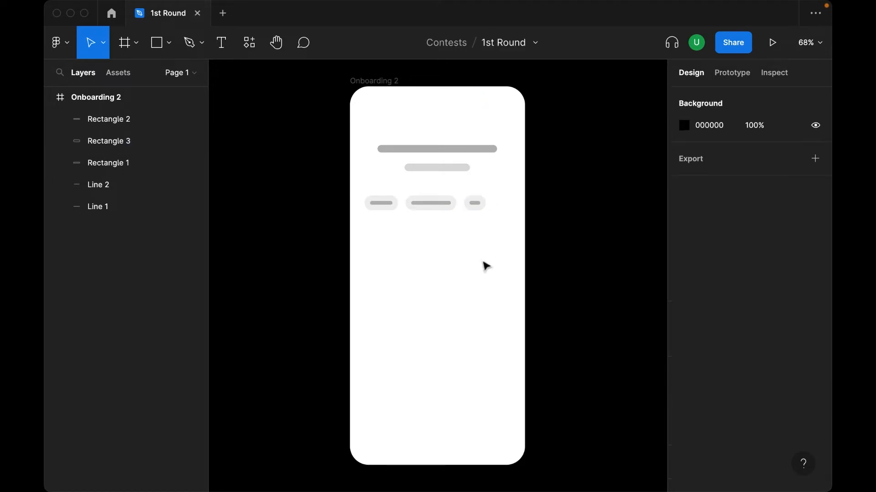
# Add a fourth pill at the row's right end by copying the first one, and set its width to 24
pyautogui.moveTo(388, 208); pyautogui.dragTo(512, 205)
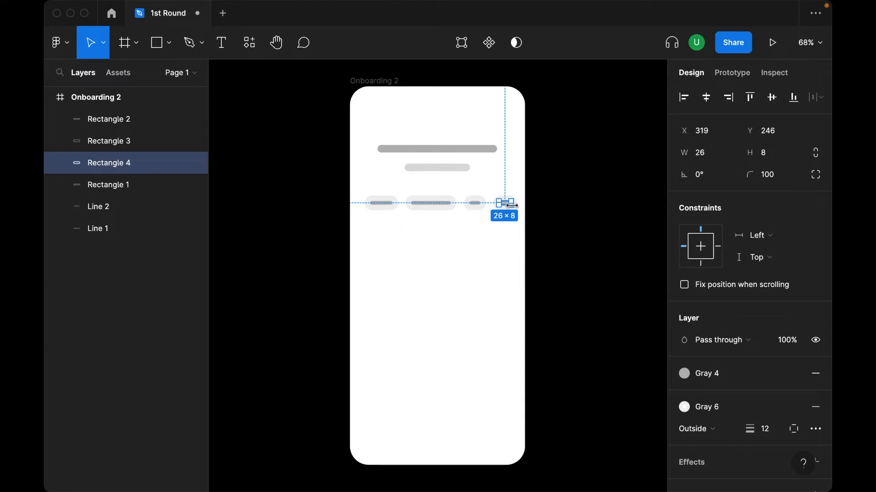
pyautogui.write('24')
pyautogui.press('Return')
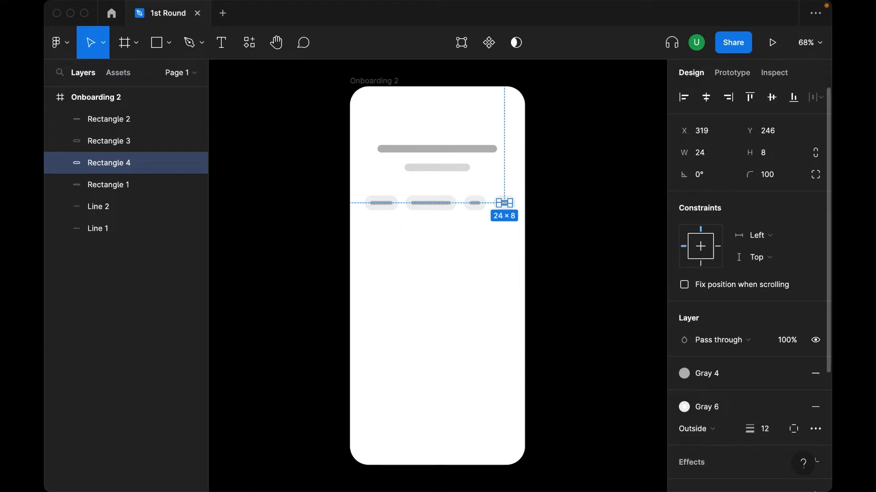
pyautogui.click(634, 236)
# Highlight the wide second pill with a Gray 4 stroke and a Gray 5 fill
pyautogui.click(441, 203)
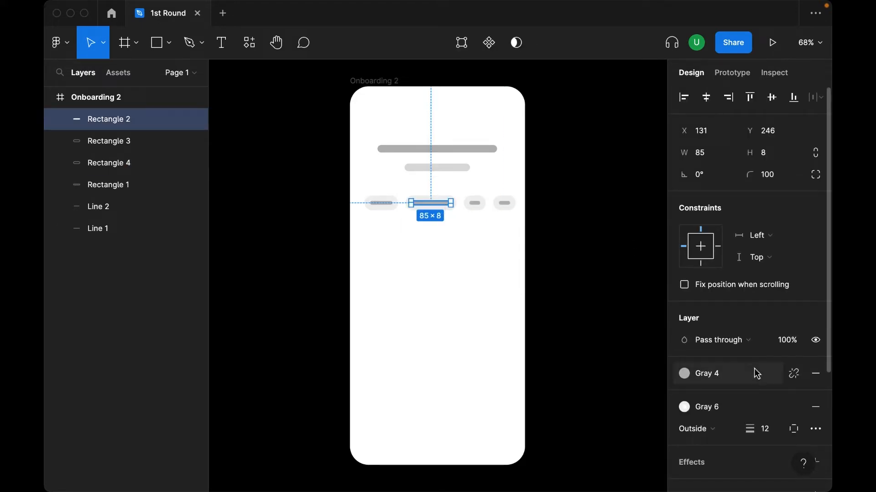
pyautogui.scroll(-5, 754, 369)
pyautogui.click(714, 187)
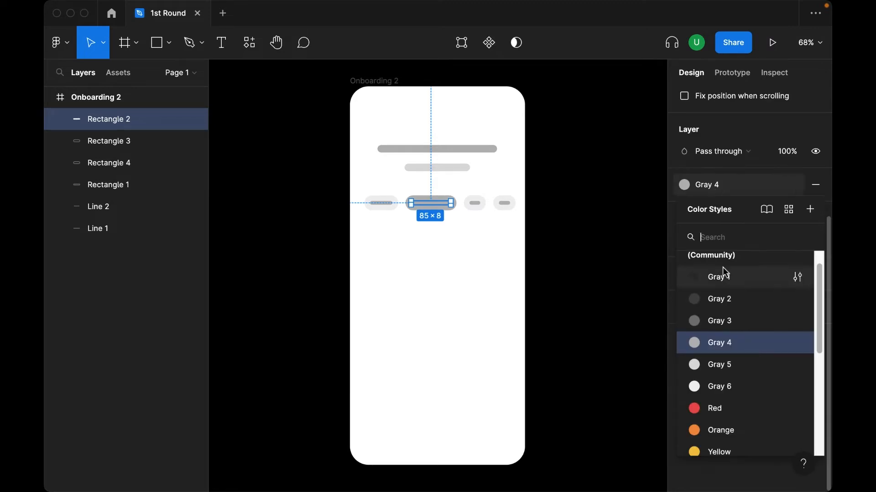
pyautogui.click(730, 371)
pyautogui.click(511, 303)
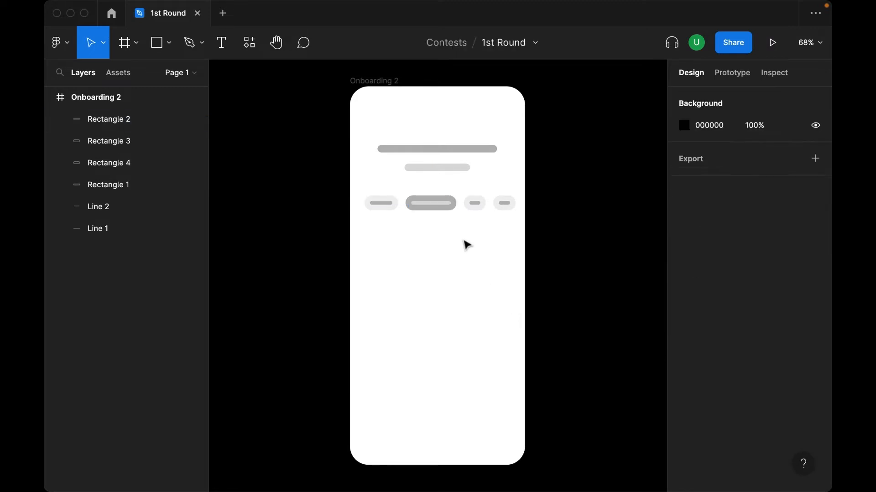
# Copy the highlighted second pill's properties and paste them onto the third pill
pyautogui.rightClick(440, 206)
pyautogui.moveTo(476, 180)
pyautogui.moveTo(502, 152)
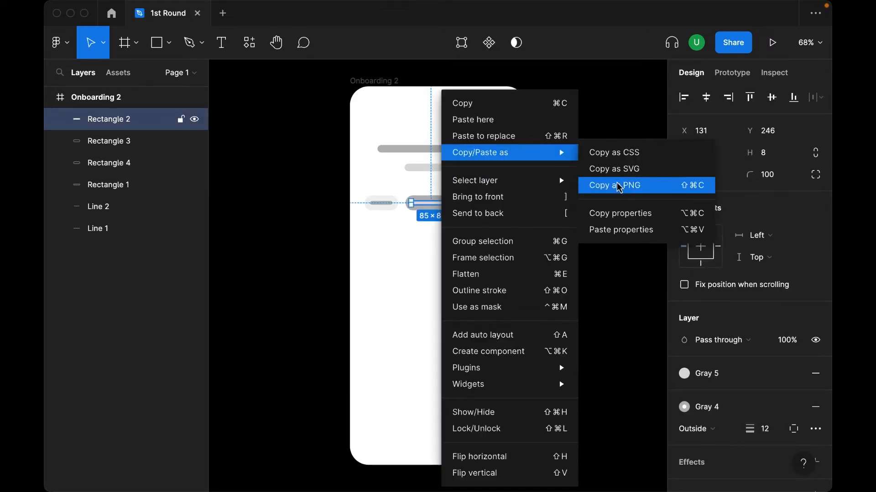
pyautogui.click(629, 212)
pyautogui.rightClick(479, 212)
pyautogui.moveTo(548, 152)
pyautogui.click(652, 229)
pyautogui.click(438, 225)
# Duplicate the wide highlighted pill 64 px lower and align the copy with the first pill's left edge at X 43
pyautogui.moveTo(434, 206); pyautogui.dragTo(442, 237)
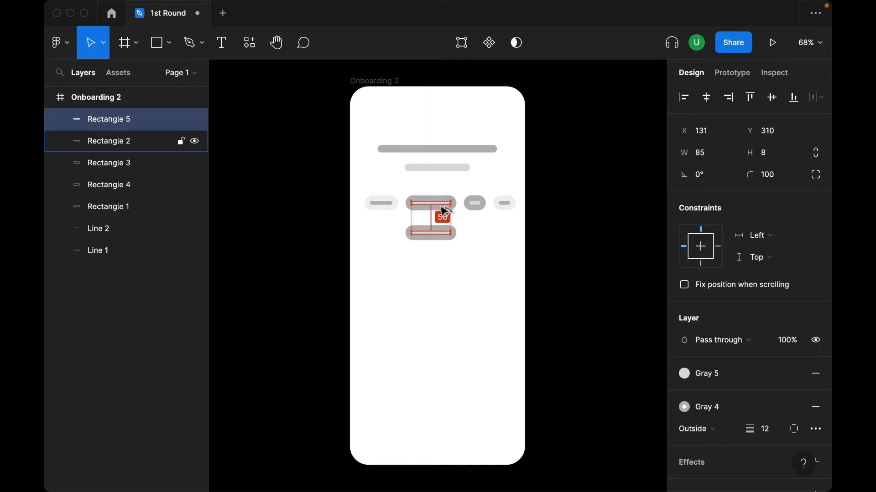
pyautogui.moveTo(442, 238); pyautogui.dragTo(396, 235)
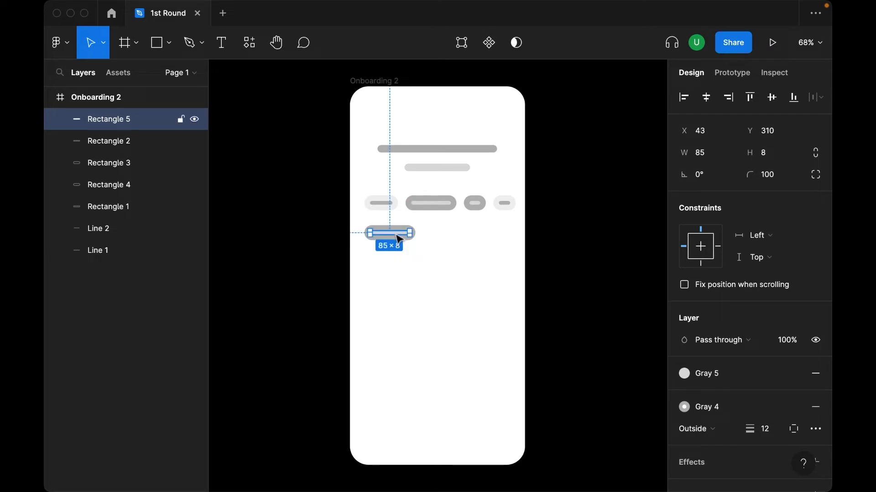
pyautogui.click(406, 268)
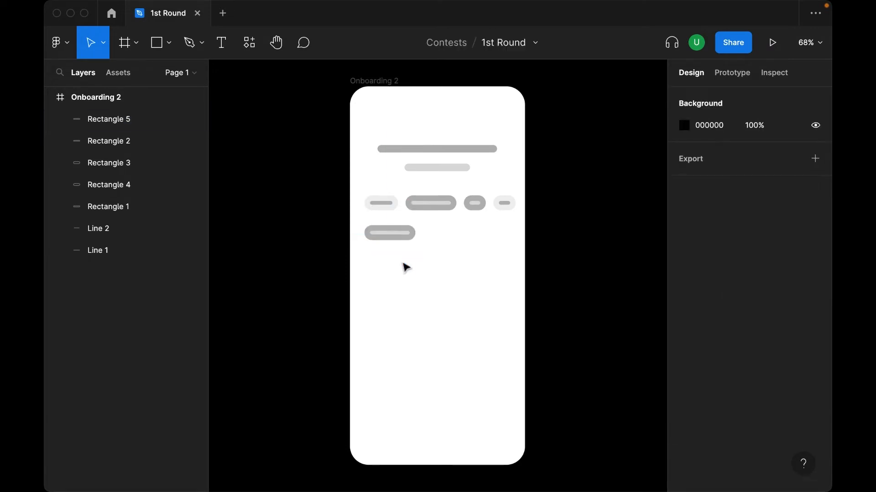
pyautogui.rightClick(386, 204)
pyautogui.moveTo(453, 176)
pyautogui.press('Escape')
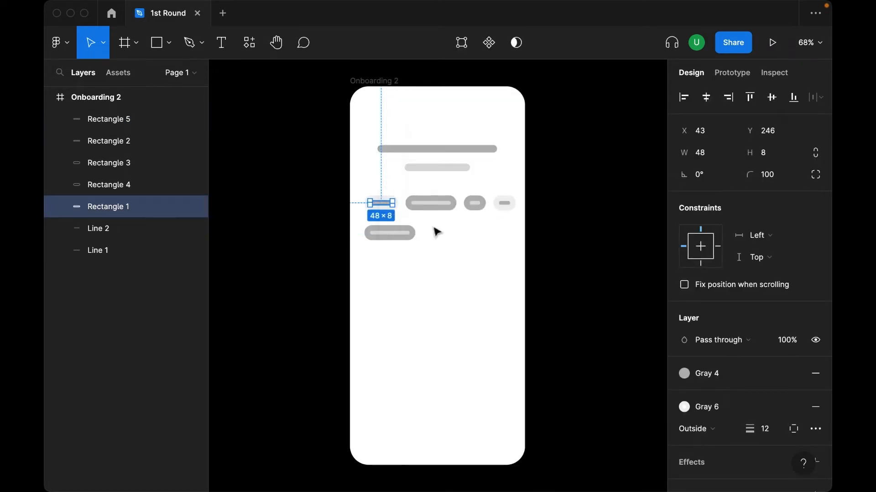
# Paste the first light pill's properties onto the wide pill in the second row
pyautogui.click(388, 233)
pyautogui.rightClick(404, 233)
pyautogui.moveTo(512, 154)
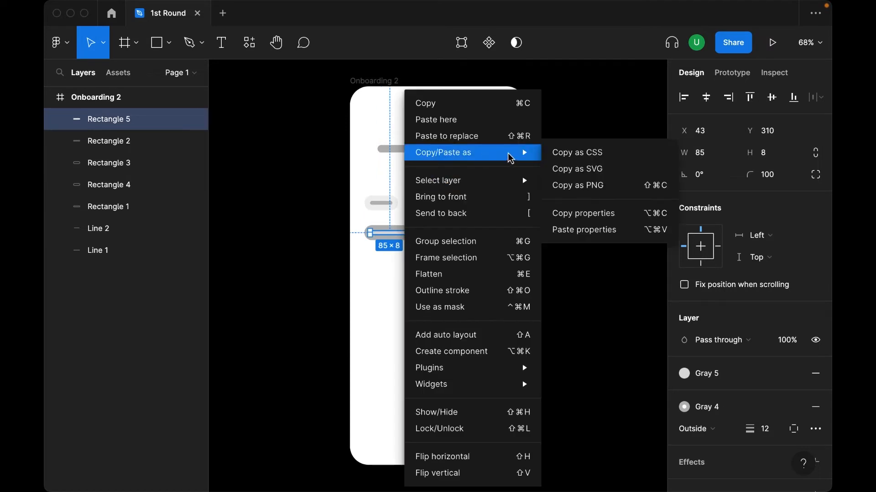
pyautogui.click(601, 232)
pyautogui.click(432, 280)
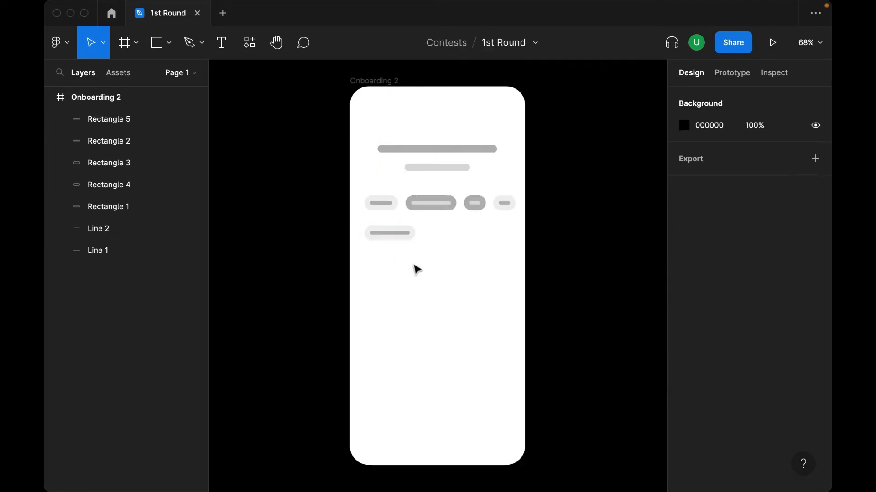
# Duplicate the second row's pill twice along the row, spacing the three pills 40 px apart
pyautogui.moveTo(399, 238); pyautogui.dragTo(456, 237)
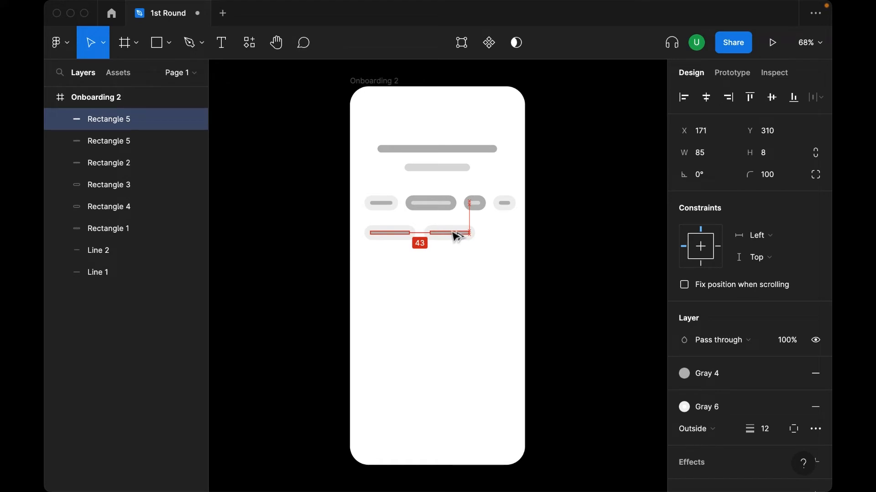
pyautogui.moveTo(378, 237)
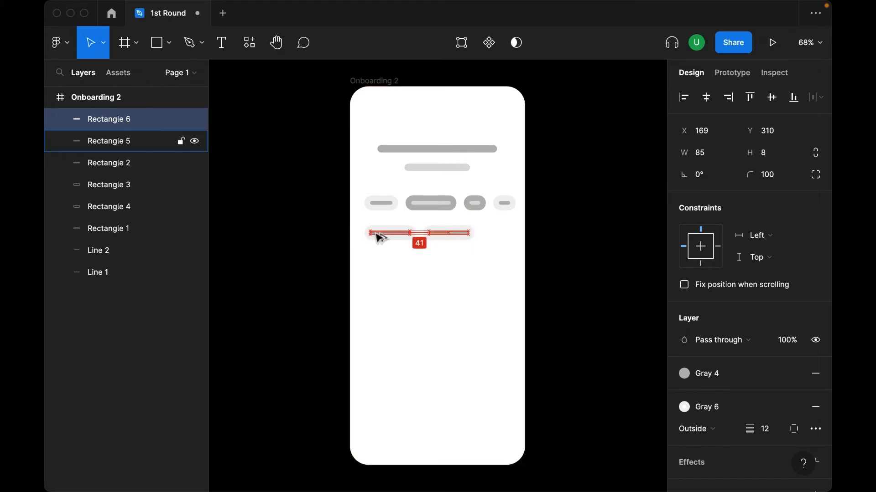
pyautogui.moveTo(457, 237); pyautogui.dragTo(512, 235)
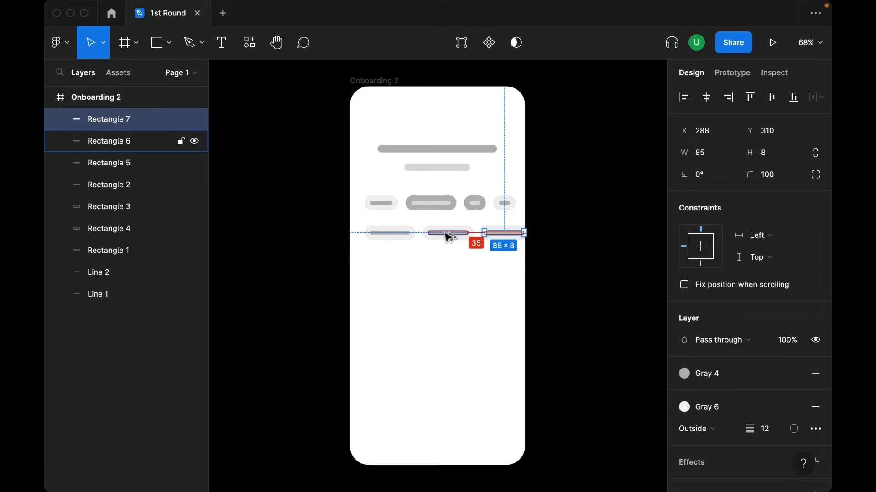
pyautogui.press('Right')
pyautogui.press('Right')
pyautogui.press('Right')
pyautogui.press('Right')
pyautogui.press('Right')
pyautogui.press('Right')
pyautogui.press('Right')
# Shrink the second row's three pills together to end level with the first row, and narrow the second and third to 48 px
pyautogui.moveTo(504, 264); pyautogui.dragTo(371, 230)
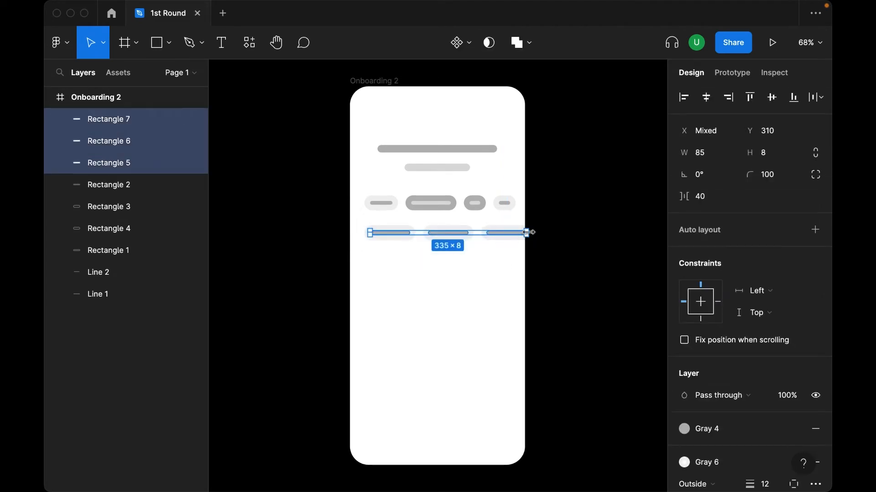
pyautogui.moveTo(529, 232); pyautogui.dragTo(513, 233)
pyautogui.click(450, 236)
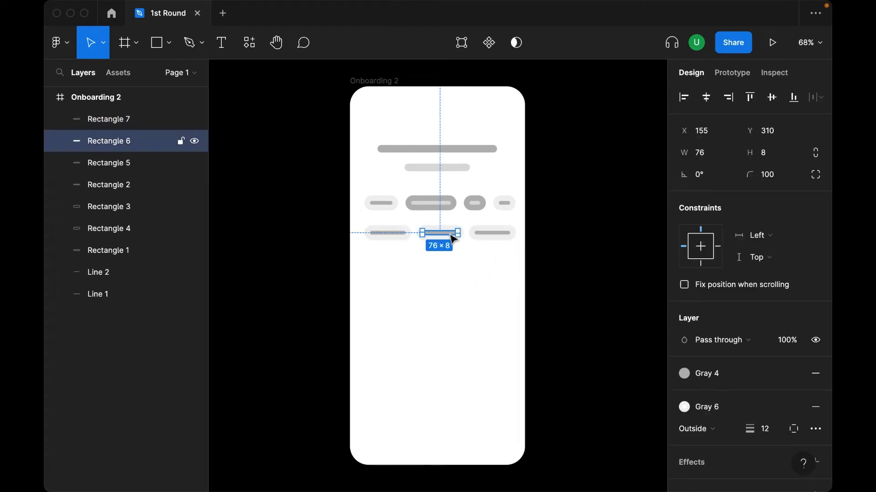
pyautogui.moveTo(459, 233); pyautogui.dragTo(445, 234)
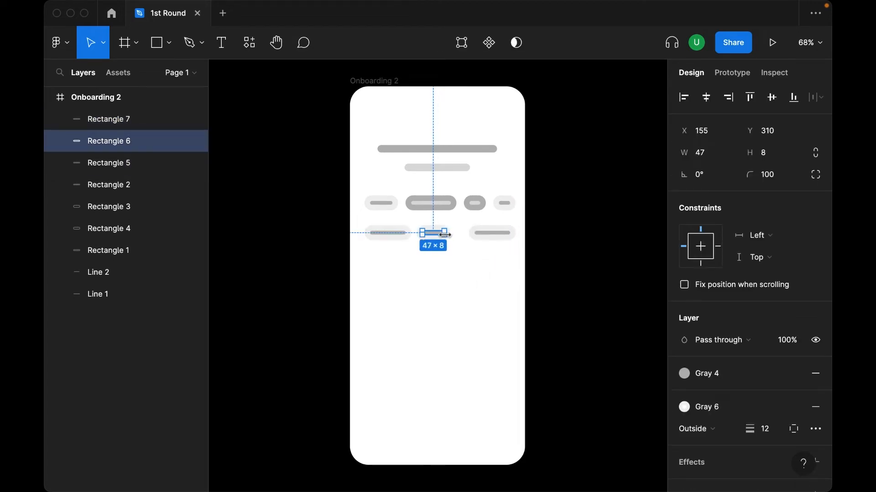
pyautogui.click(501, 235)
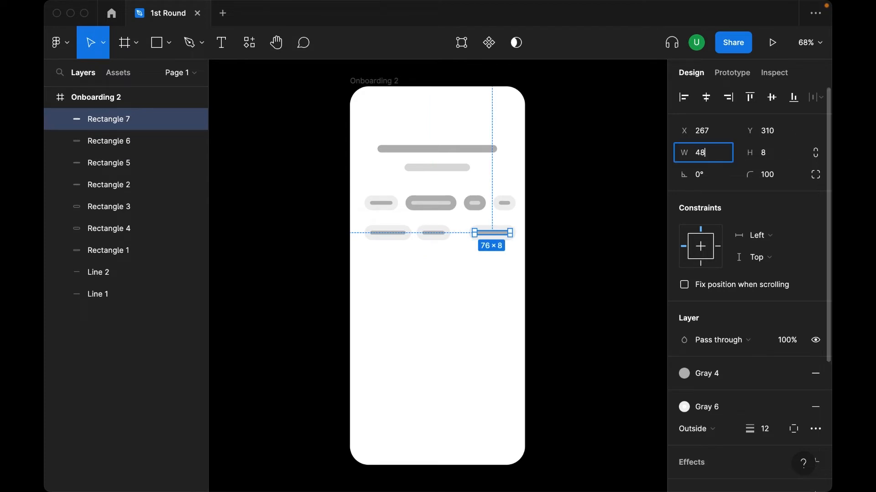
pyautogui.press('Return')
# Move the second row's third pill to X 295 and its second pill to about X 208
pyautogui.moveTo(434, 234); pyautogui.dragTo(441, 234)
pyautogui.moveTo(488, 235); pyautogui.dragTo(501, 235)
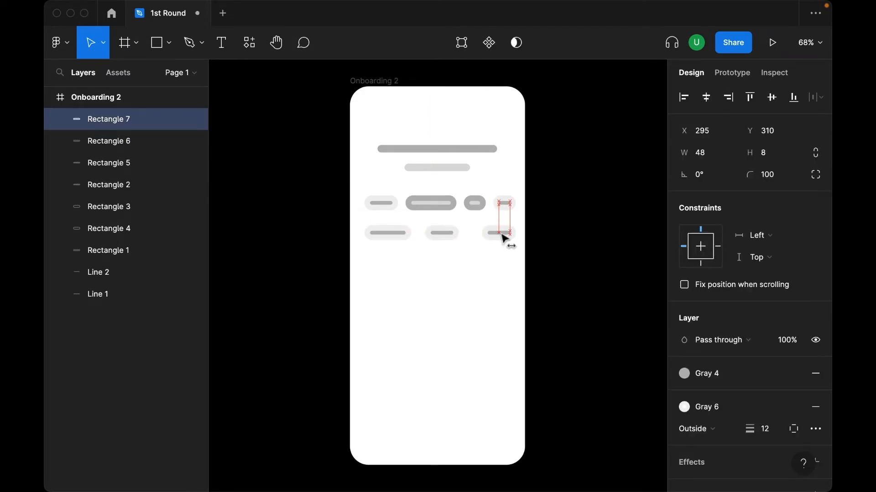
pyautogui.moveTo(444, 234); pyautogui.dragTo(466, 242)
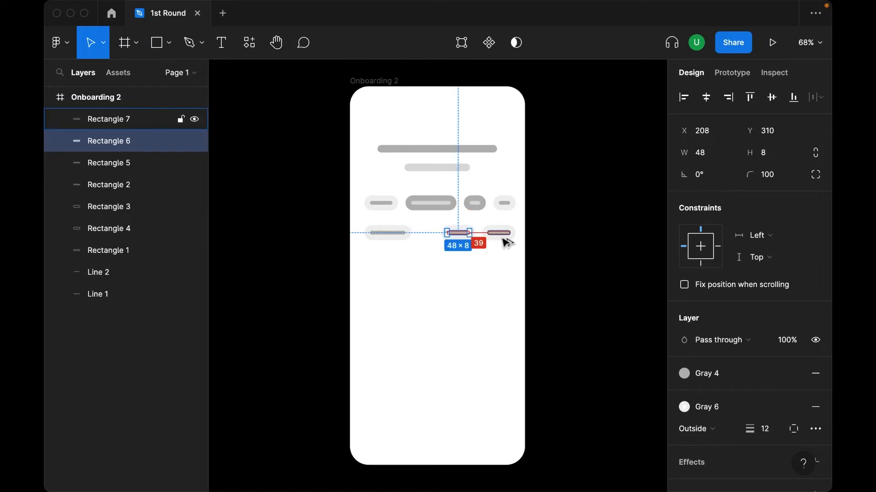
# Widen the second row's first pill to about 125 px to fill the space before the second pill
pyautogui.click(403, 237)
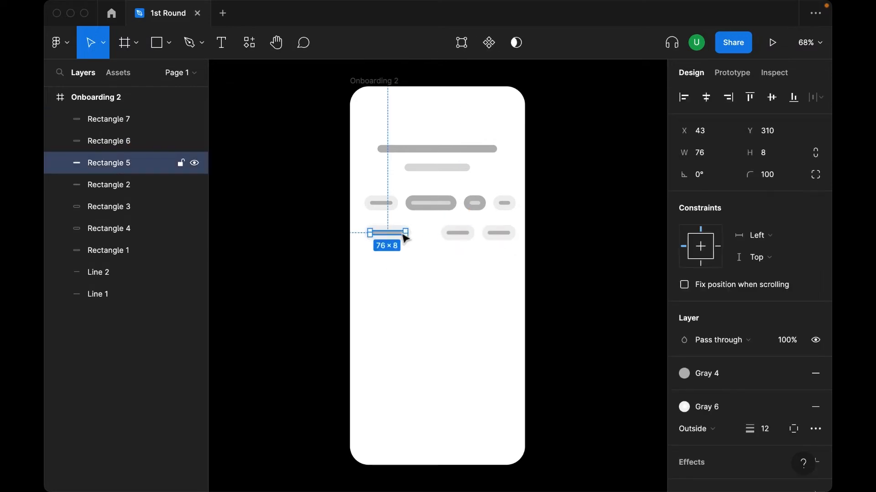
pyautogui.moveTo(409, 233); pyautogui.dragTo(430, 233)
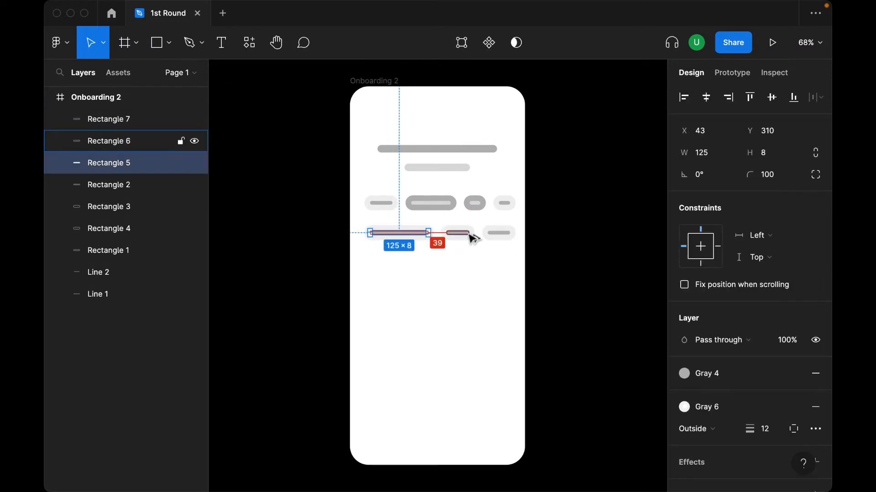
pyautogui.click(719, 155)
pyautogui.press('Down')
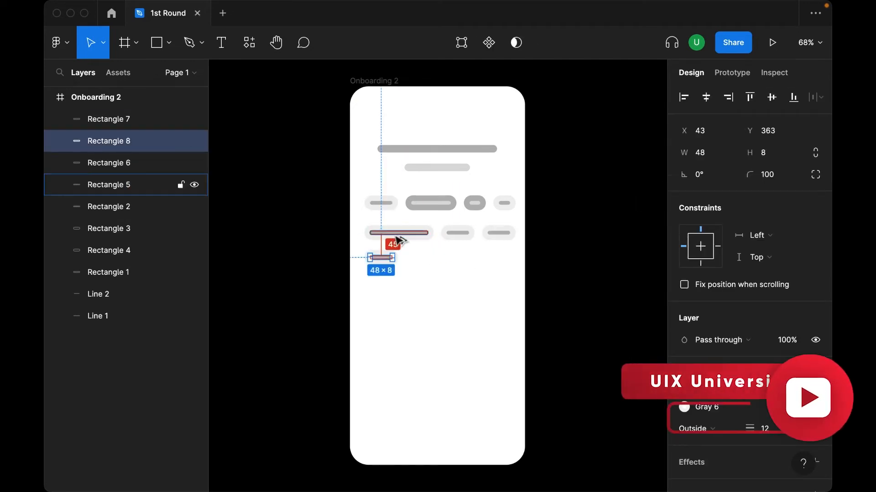
# Start a third row with a 48 px light pill at X 43, lowered to match the spacing of the rows above
pyautogui.click(396, 236)
pyautogui.click(388, 259)
pyautogui.click(399, 236)
pyautogui.click(389, 260)
pyautogui.hotkey('shift', 'Down')
pyautogui.press('Down')
pyautogui.click(430, 254)
pyautogui.click(390, 262)
# Complete the third row with copies of the highlighted wide pill and a light pill, and align their vertical centers
pyautogui.moveTo(445, 204); pyautogui.dragTo(445, 264)
pyautogui.moveTo(390, 263); pyautogui.dragTo(490, 264)
pyautogui.moveTo(505, 282); pyautogui.dragTo(384, 256)
pyautogui.scroll(-2, 710, 118)
pyautogui.click(772, 97)
# Build a fourth row from one wide and two short light pills and align their vertical centers
pyautogui.click(486, 261)
pyautogui.moveTo(492, 261); pyautogui.dragTo(480, 291)
pyautogui.click(494, 276)
pyautogui.click(471, 334)
pyautogui.press('Left')
pyautogui.press('Left')
pyautogui.press('Left')
pyautogui.press('Left')
pyautogui.keyDown('shift'); pyautogui.click(398, 291); pyautogui.keyUp('shift')
pyautogui.click(772, 97)
pyautogui.click(461, 324)
pyautogui.click(459, 346)
# Copy the third row's first light pill into a fifth row as its second, shorter pill
pyautogui.keyDown('alt'); pyautogui.moveTo(381, 262); pyautogui.dragTo(424, 314); pyautogui.keyUp('alt')
pyautogui.moveTo(434, 313); pyautogui.dragTo(426, 313)
pyautogui.click(555, 266)
# Build a sixth row from two copies of the highlighted pill followed by a light pill
pyautogui.keyDown('alt'); pyautogui.moveTo(434, 262); pyautogui.dragTo(405, 336); pyautogui.keyUp('alt')
pyautogui.press('Left')
pyautogui.press('Left')
pyautogui.press('Left')
pyautogui.press('Left')
pyautogui.click(464, 400)
pyautogui.keyDown('alt'); pyautogui.moveTo(385, 336); pyautogui.dragTo(438, 337); pyautogui.keyUp('alt')
pyautogui.keyDown('alt'); pyautogui.moveTo(418, 313); pyautogui.dragTo(510, 336); pyautogui.keyUp('alt')
pyautogui.hotkey('shift', 'Left')
pyautogui.click(485, 363)
pyautogui.click(484, 335)
pyautogui.click(462, 423)
# Build a seventh row from copies of the fifth row's two short pills and a light pill widened to fill the row
pyautogui.click(381, 314)
pyautogui.keyDown('shift'); pyautogui.click(418, 313); pyautogui.keyUp('shift')
pyautogui.keyDown('alt'); pyautogui.moveTo(418, 314); pyautogui.dragTo(421, 359); pyautogui.keyUp('alt')
pyautogui.keyDown('alt'); pyautogui.moveTo(492, 337); pyautogui.dragTo(492, 358); pyautogui.keyUp('alt')
pyautogui.moveTo(477, 358); pyautogui.dragTo(440, 358)
pyautogui.moveTo(683, 153); pyautogui.dragTo(678, 152)
pyautogui.moveTo(480, 358); pyautogui.dragTo(484, 359)
pyautogui.click(485, 389)
pyautogui.click(492, 358)
pyautogui.moveTo(511, 359); pyautogui.dragTo(510, 358)
pyautogui.click(438, 410)
# Nudge the third and fourth rows, with everything below them, down to 56 px gaps between rows
pyautogui.moveTo(521, 220); pyautogui.dragTo(358, 381)
pyautogui.keyDown('shift'); pyautogui.moveTo(359, 248); pyautogui.dragTo(518, 224); pyautogui.keyUp('shift')
pyautogui.press('Down')
pyautogui.press('Down')
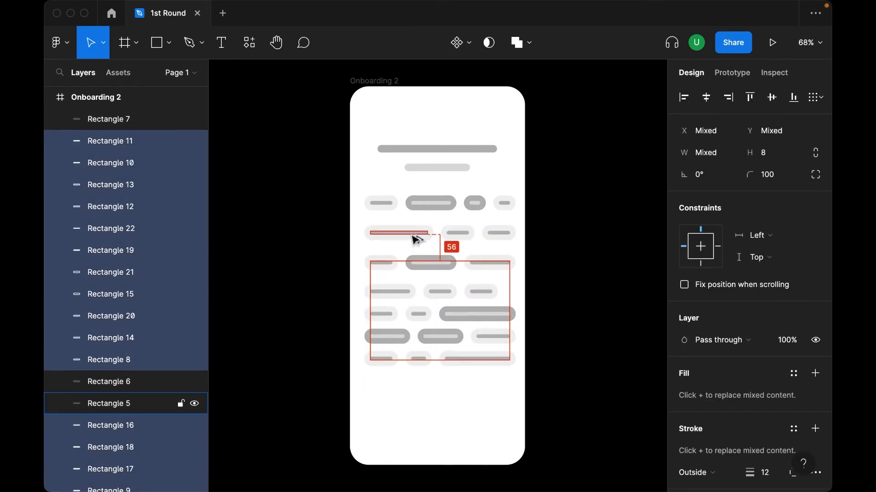
pyautogui.keyDown('shift'); pyautogui.moveTo(358, 274); pyautogui.dragTo(518, 254); pyautogui.keyUp('shift')
pyautogui.press('Down')
pyautogui.press('Down')
# Move the fifth, sixth and seventh rows of pills down to the same 56 px row gap
pyautogui.keyDown('shift'); pyautogui.moveTo(518, 283); pyautogui.dragTo(358, 302); pyautogui.keyUp('shift')
pyautogui.hotkey('shift', 'Down')
pyautogui.hotkey('shift', 'Down')
pyautogui.moveTo(520, 335); pyautogui.dragTo(358, 380)
pyautogui.hotkey('shift', 'Down')
pyautogui.hotkey('shift', 'Down')
pyautogui.moveTo(541, 412); pyautogui.dragTo(359, 373)
pyautogui.hotkey('shift', 'Down')
pyautogui.hotkey('shift', 'Down')
pyautogui.click(443, 459)
# Add an eighth row with copies of two light pills and one highlighted pill
pyautogui.keyDown('alt'); pyautogui.moveTo(424, 384); pyautogui.dragTo(424, 414); pyautogui.keyUp('alt')
pyautogui.moveTo(423, 414); pyautogui.dragTo(404, 413)
pyautogui.keyDown('alt'); pyautogui.moveTo(401, 416); pyautogui.dragTo(454, 416); pyautogui.keyUp('alt')
pyautogui.click(389, 417)
pyautogui.keyDown('alt'); pyautogui.moveTo(443, 355); pyautogui.dragTo(506, 413); pyautogui.keyUp('alt')
pyautogui.click(435, 417)
pyautogui.press('Left')
pyautogui.click(455, 458)
# Group the two title lines and move the group up about 46 px
pyautogui.moveTo(375, 117); pyautogui.dragTo(509, 189)
pyautogui.press('super+g')
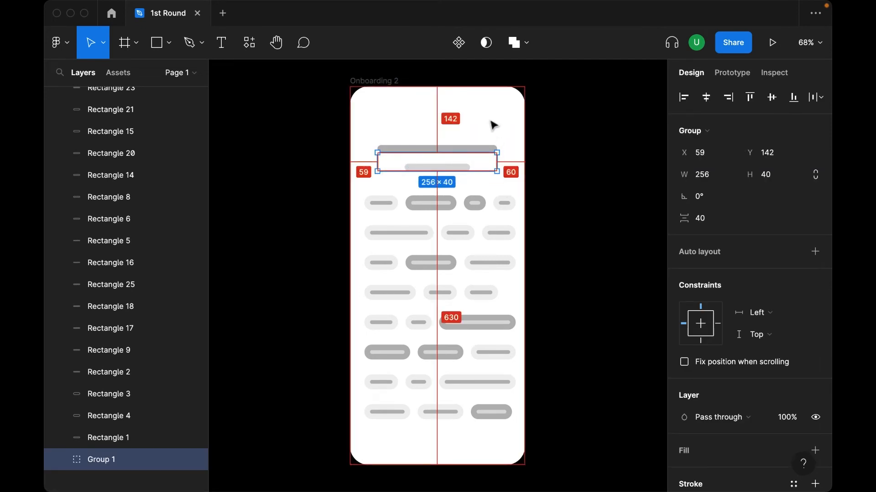
pyautogui.hotkey('shift', 'Up')
pyautogui.hotkey('shift', 'Up')
pyautogui.hotkey('shift', 'Up')
pyautogui.hotkey('shift', 'Up')
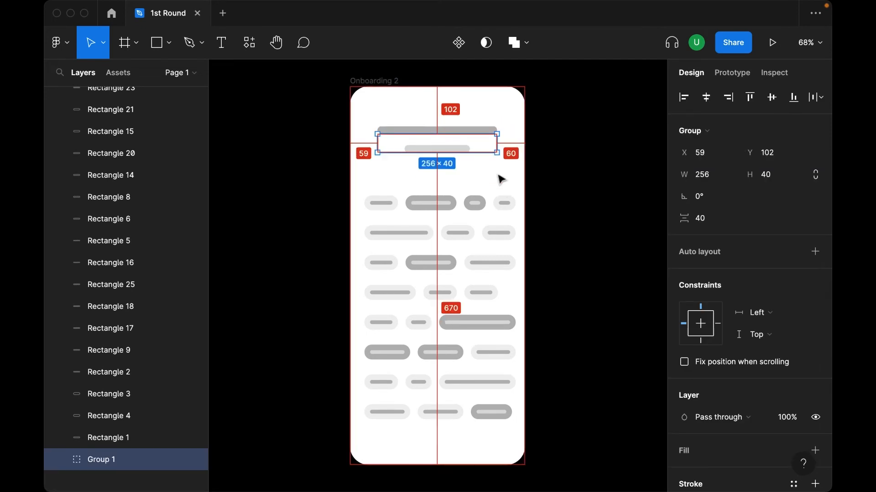
pyautogui.hotkey('shift', 'Up')
# Delete the eighth row of pills
pyautogui.moveTo(567, 449); pyautogui.dragTo(351, 407)
pyautogui.press('Delete')
# Move all seven rows of pills up 30 px toward the title lines
pyautogui.moveTo(293, 198); pyautogui.dragTo(549, 412)
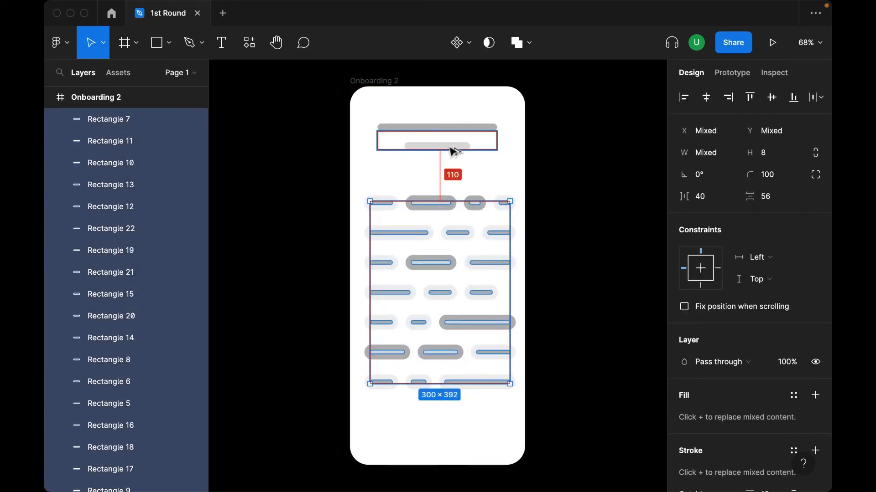
pyautogui.hotkey('shift', 'Up')
pyautogui.hotkey('shift', 'Up')
pyautogui.hotkey('shift', 'Up')
pyautogui.click(589, 200)
# Draw a small circle at X 43, Y 731 near the frame's bottom-left corner and set its size to 16 × 16
pyautogui.click(160, 52)
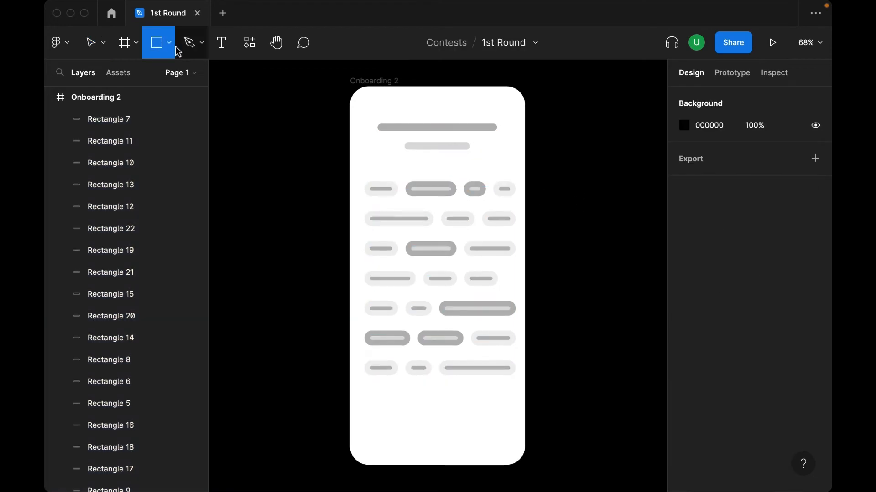
pyautogui.click(172, 50)
pyautogui.click(157, 126)
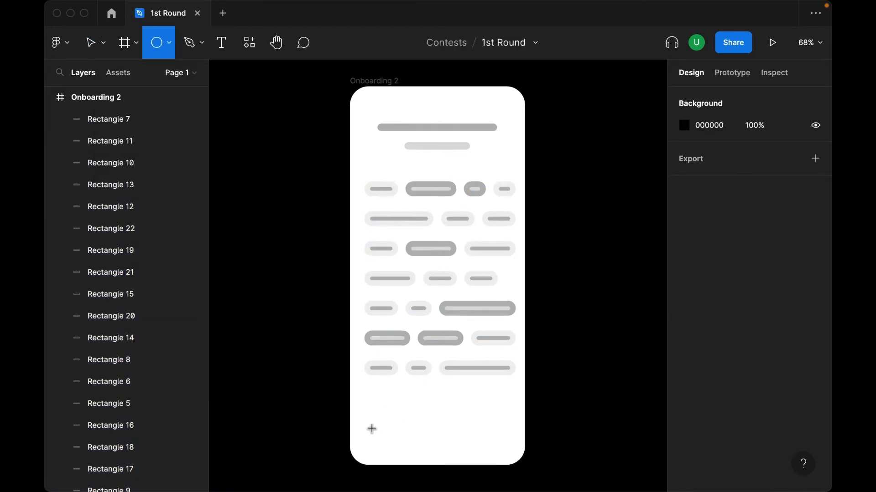
pyautogui.moveTo(371, 429); pyautogui.dragTo(379, 436)
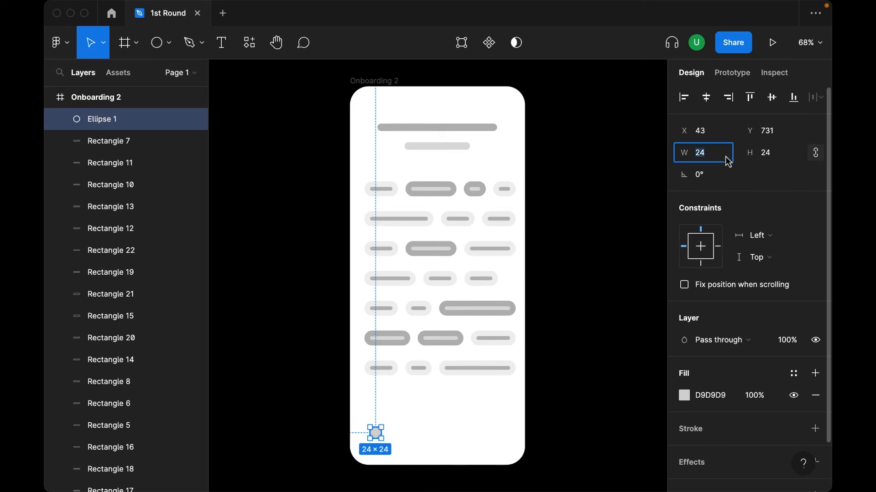
pyautogui.write('8')
pyautogui.press('Return')
pyautogui.click(713, 155)
pyautogui.write('16')
pyautogui.press('Return')
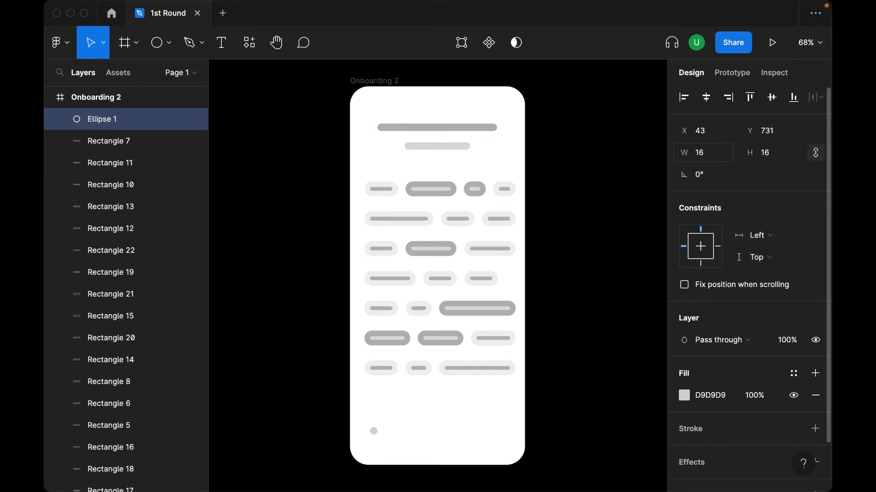
# Duplicate the small circle twice to its right, leaving 16 px gaps between the three dots
pyautogui.click(392, 449)
pyautogui.moveTo(375, 434); pyautogui.dragTo(375, 434)
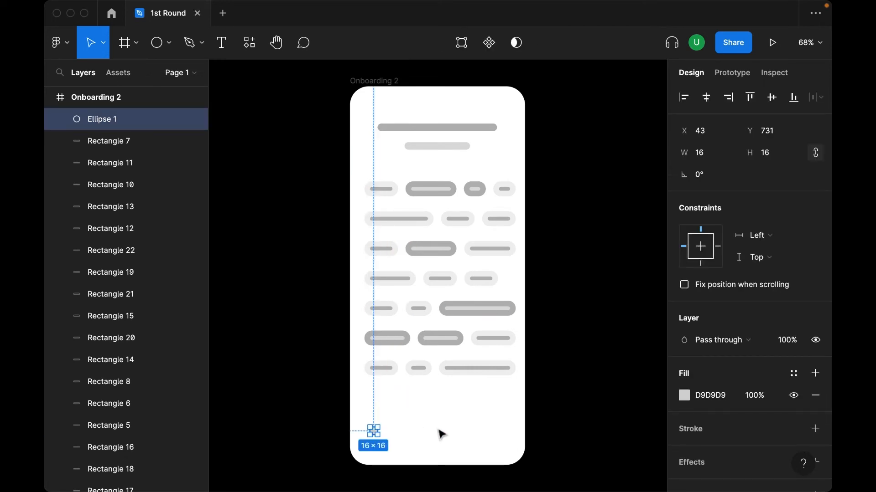
pyautogui.press('super+d')
pyautogui.hotkey('shift', 'Right')
pyautogui.hotkey('shift', 'Right')
pyautogui.hotkey('shift', 'Right')
pyautogui.hotkey('shift', 'Right')
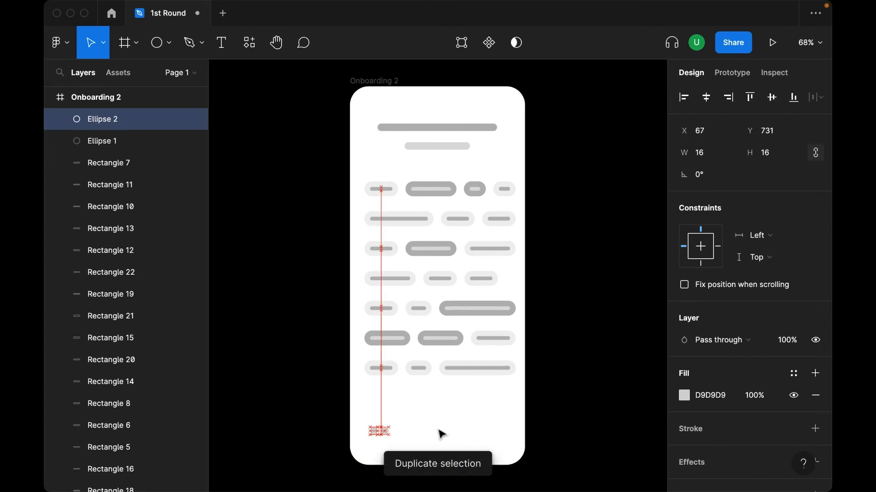
pyautogui.press('alt')
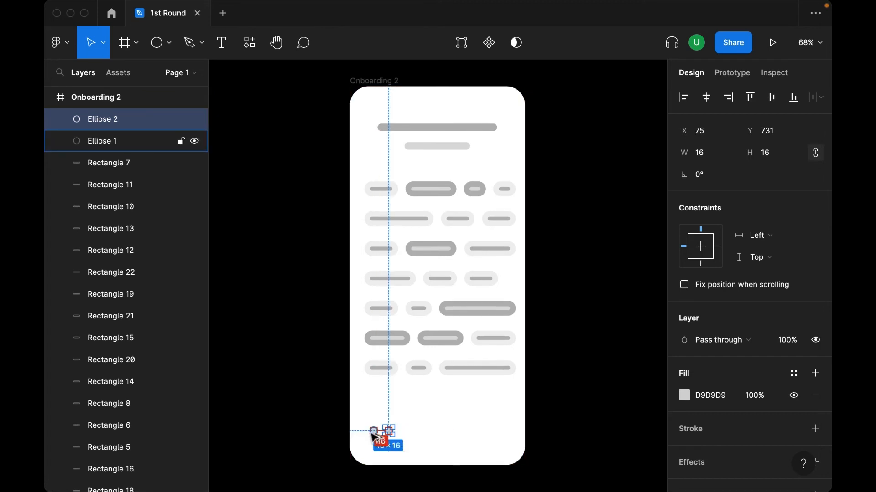
pyautogui.press('super+d')
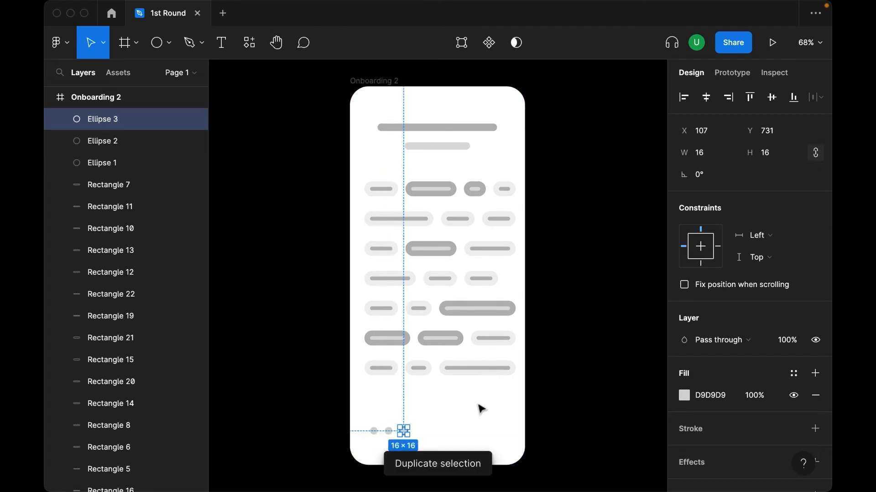
pyautogui.click(479, 412)
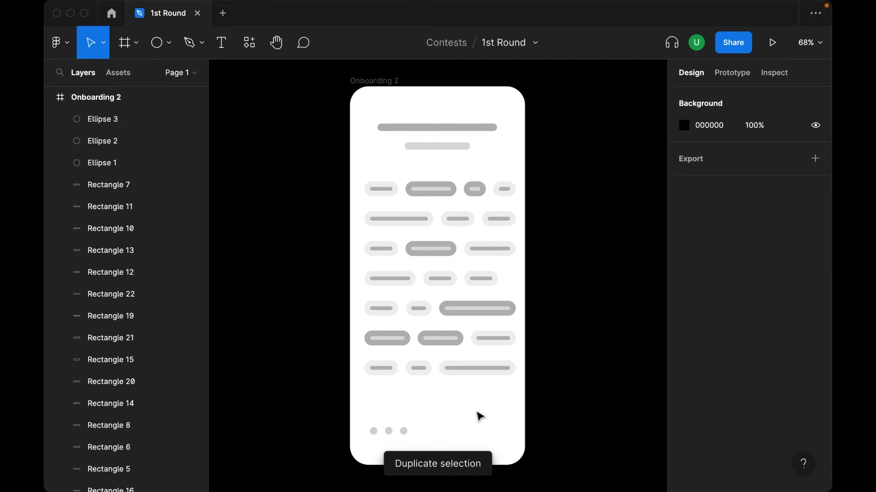
# Fill the first dot with Gray 3 and the other two dots with Gray 5
pyautogui.click(376, 434)
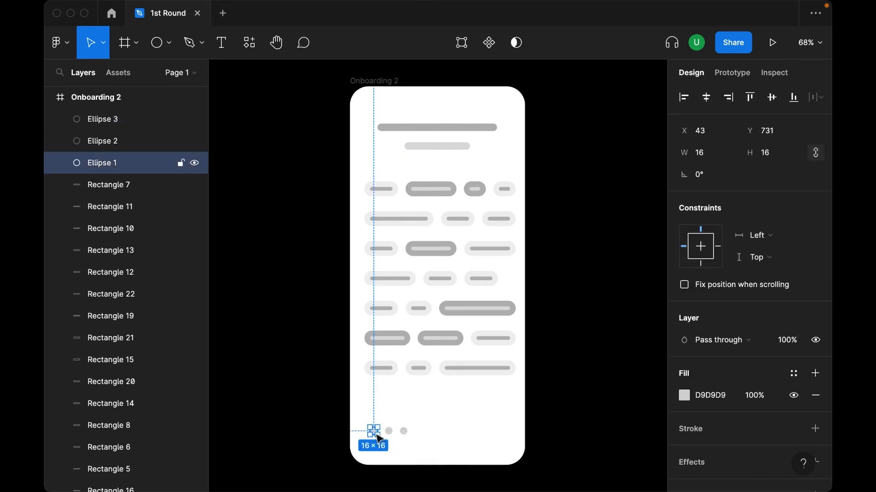
pyautogui.click(793, 373)
pyautogui.click(749, 379)
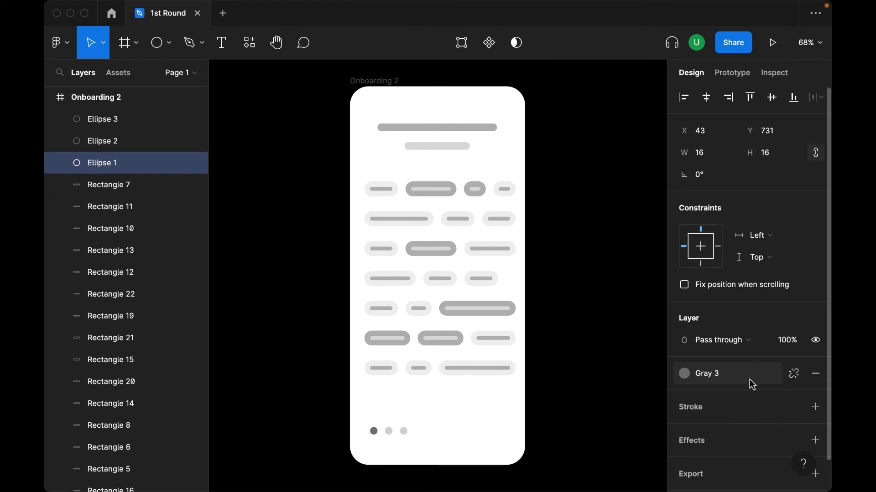
pyautogui.moveTo(442, 452); pyautogui.dragTo(379, 340)
pyautogui.click(793, 428)
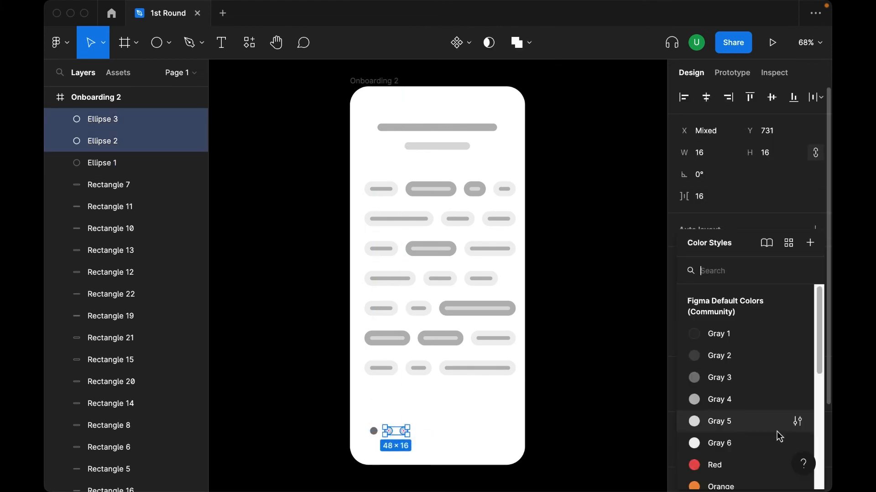
pyautogui.click(722, 420)
pyautogui.click(453, 440)
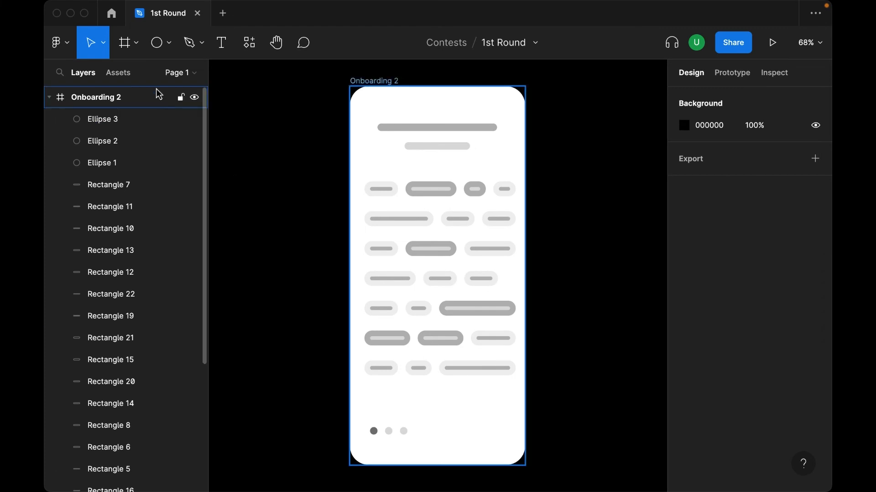
# Draw a 72 × 72 circle in the frame's bottom-right corner and nudge it to X 271, level with the pills' right edge
pyautogui.click(156, 43)
pyautogui.moveTo(460, 406); pyautogui.dragTo(499, 433)
pyautogui.click(711, 155)
pyautogui.write('72')
pyautogui.press('Return')
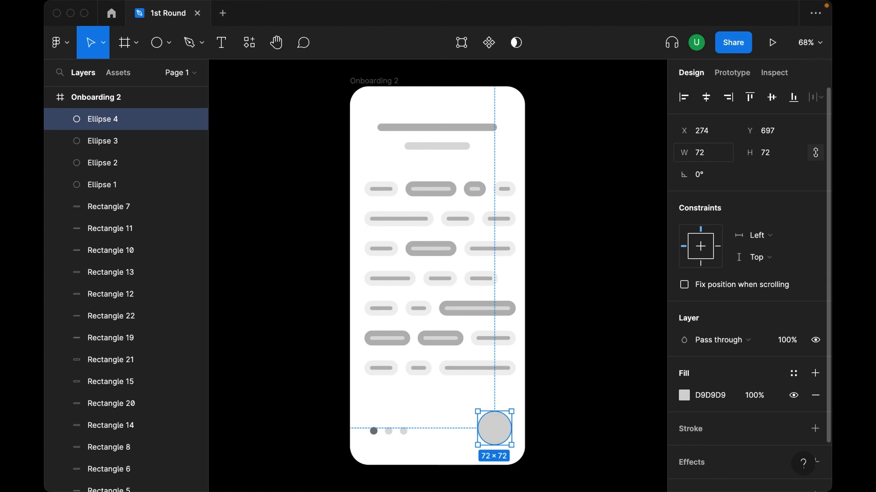
pyautogui.press('Left')
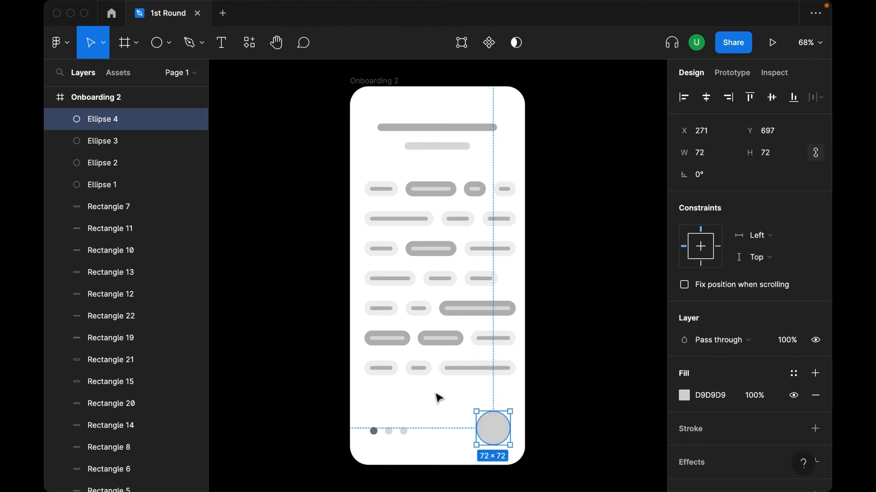
# Align the vertical centers of the dots and the large circle, and paste the arrow icon onto that circle, rotated 90°
pyautogui.moveTo(374, 416); pyautogui.dragTo(487, 447)
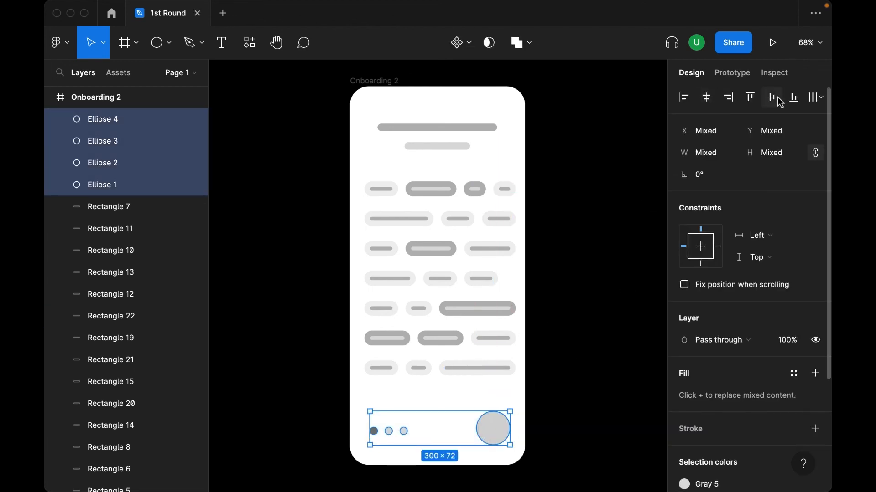
pyautogui.click(429, 434)
pyautogui.hotkey('ctrl', 'v')
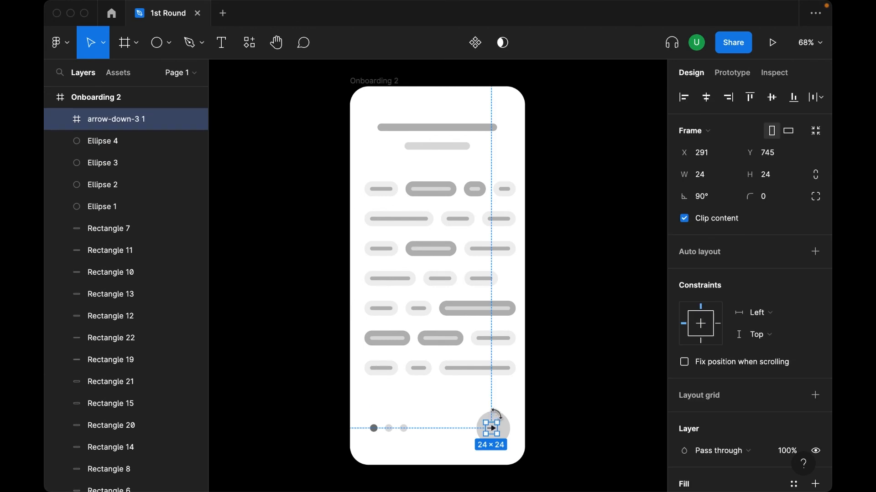
# Center the arrow icon horizontally on the large circle in the frame's bottom-right corner
pyautogui.keyDown('shift'); pyautogui.click(498, 423); pyautogui.keyUp('shift')
pyautogui.click(706, 97)
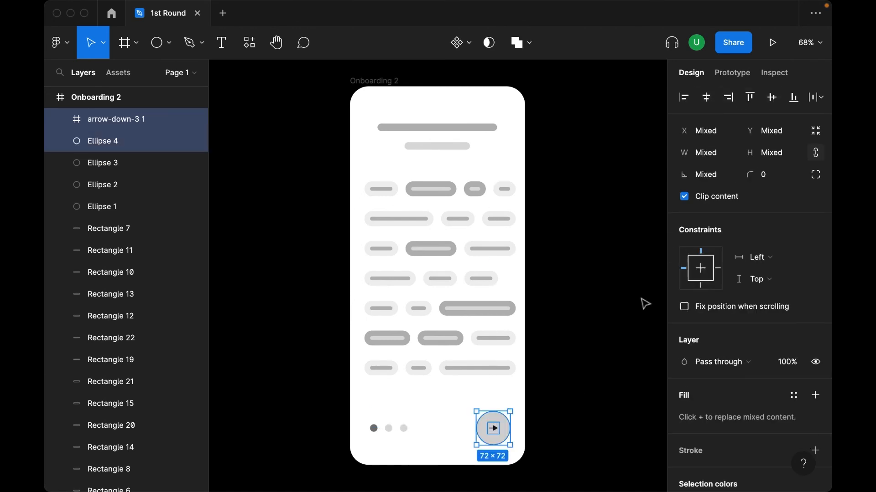
pyautogui.click(645, 304)
# Recolor the arrow icon on the large circle with a light gray color style
pyautogui.click(493, 428)
pyautogui.scroll(-5, 756, 395)
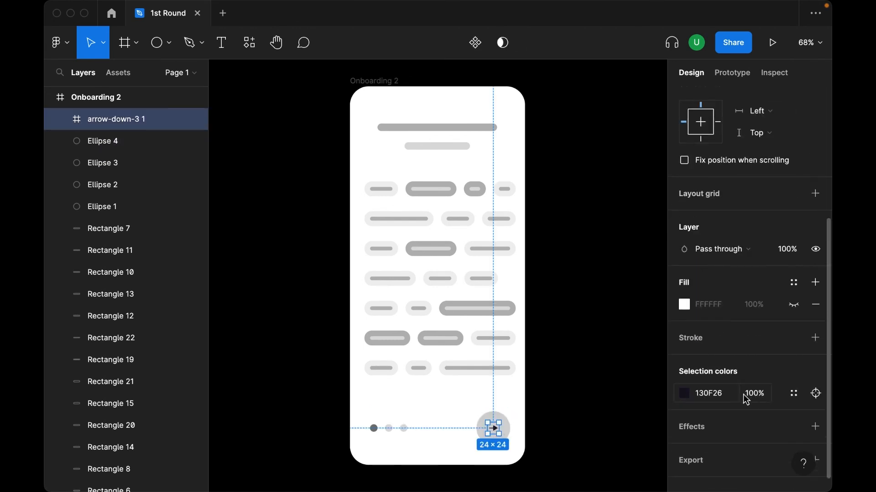
pyautogui.click(794, 393)
pyautogui.click(587, 395)
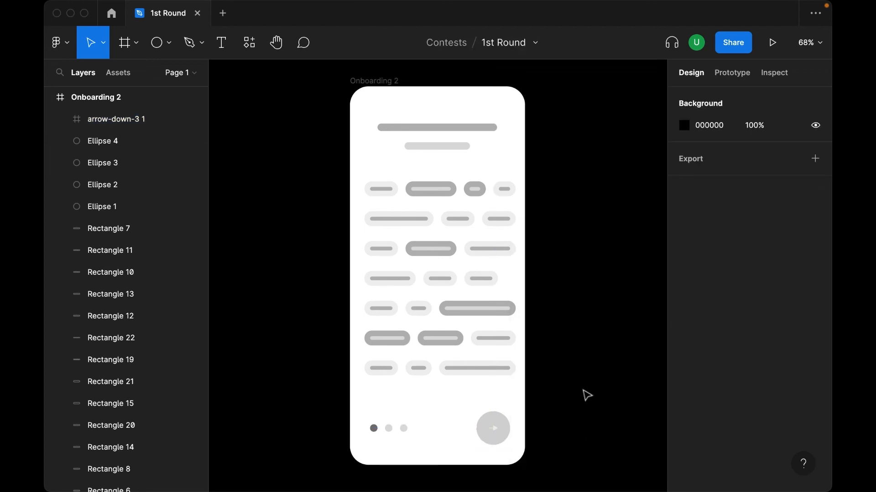
# Fill the upper, longer title line with the same dark gray style as the first pagination dot
pyautogui.scroll(-2, 586, 396)
pyautogui.scroll(1, 587, 396)
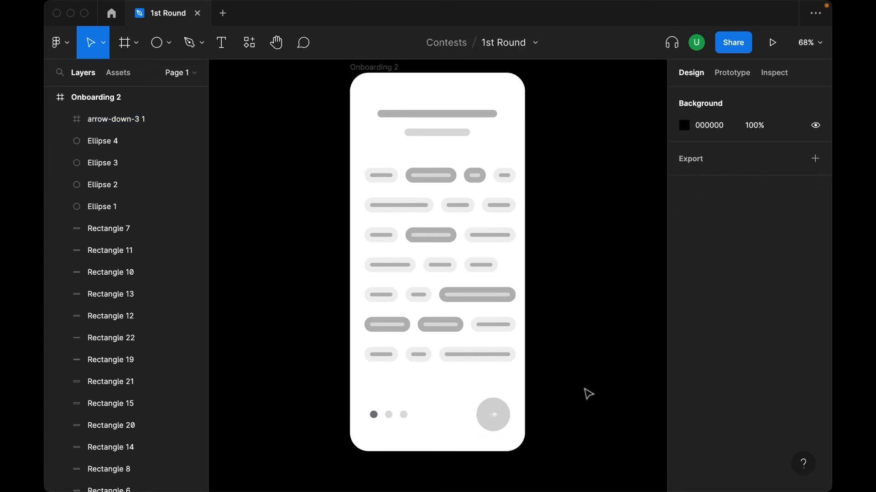
pyautogui.hotkey('shift', '2')
pyautogui.doubleClick(492, 119)
pyautogui.click(706, 217)
pyautogui.click(719, 355)
# Change the outside stroke of the six selected-state tag pills to the same dark gray style as the title line
pyautogui.click(445, 184)
pyautogui.keyDown('shift'); pyautogui.click(477, 184); pyautogui.keyUp('shift')
pyautogui.keyDown('shift'); pyautogui.click(442, 247); pyautogui.keyUp('shift')
pyautogui.keyDown('shift'); pyautogui.click(461, 310); pyautogui.keyUp('shift')
pyautogui.keyDown('shift'); pyautogui.click(423, 343); pyautogui.keyUp('shift')
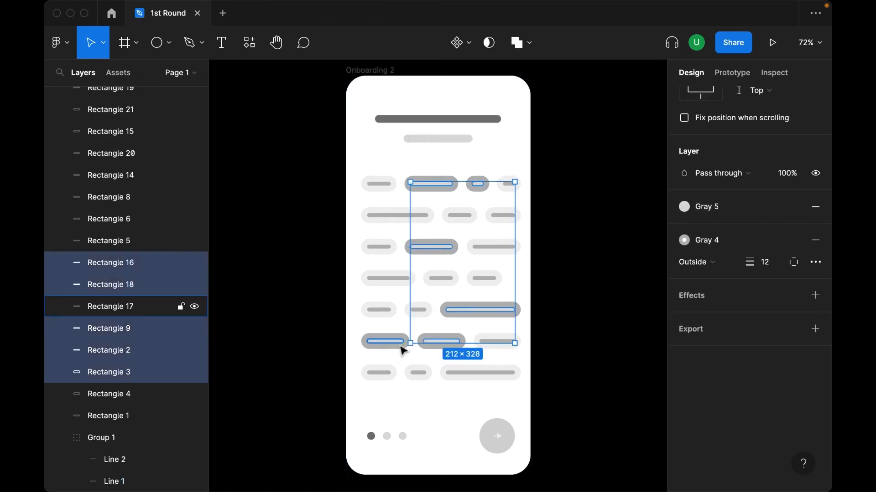
pyautogui.click(707, 240)
pyautogui.click(729, 354)
pyautogui.click(593, 401)
# Check the first dot's fill style and apply the same Gray 3 fill to the 72 × 72 circle behind the arrow
pyautogui.click(371, 437)
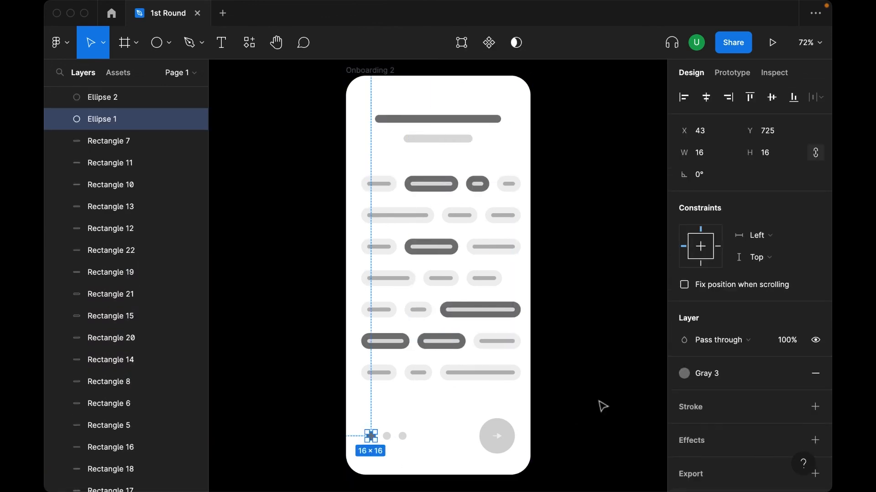
pyautogui.click(723, 376)
pyautogui.click(743, 374)
pyautogui.click(501, 444)
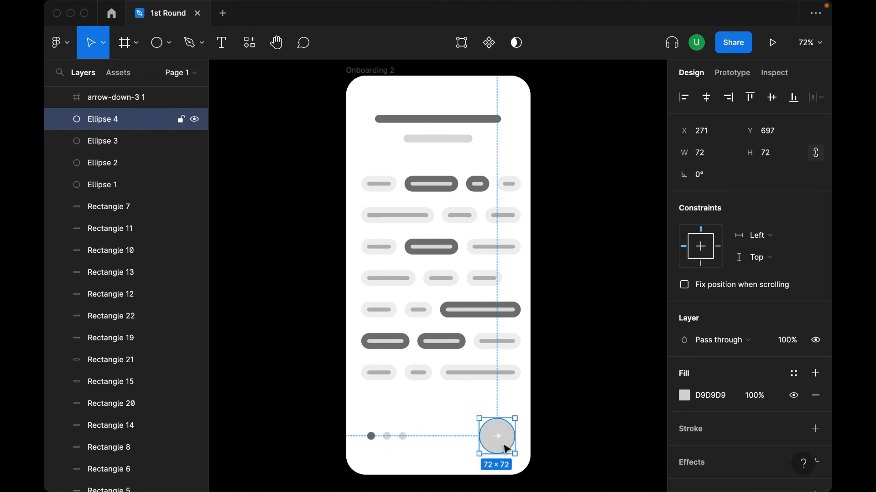
pyautogui.click(790, 373)
pyautogui.click(738, 378)
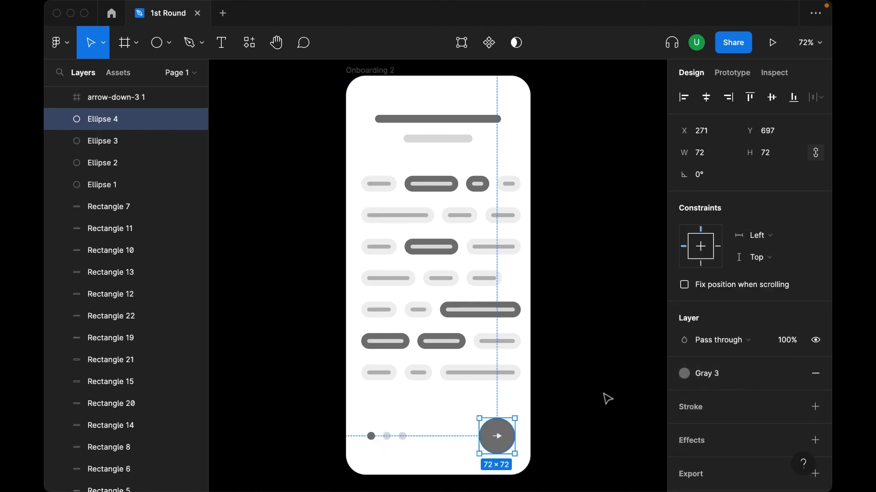
pyautogui.click(563, 384)
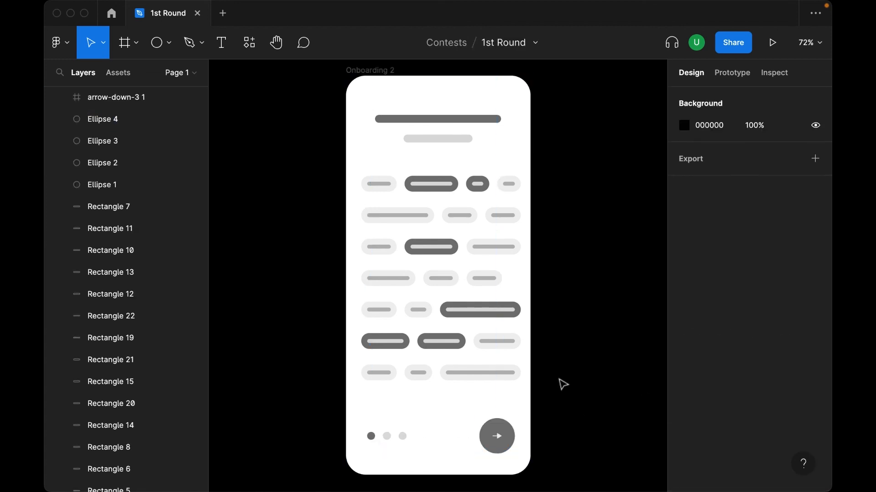